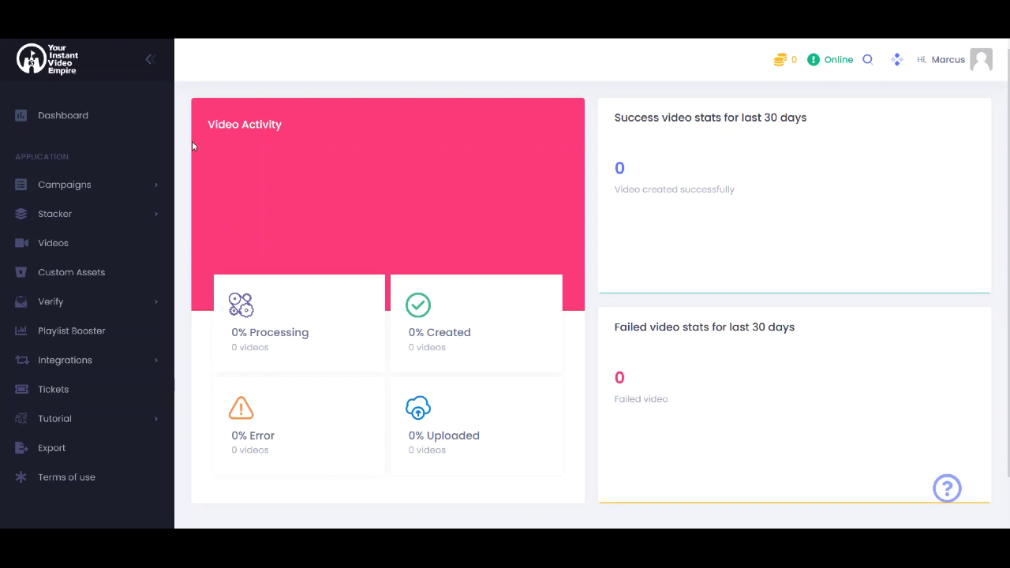
# Start a new campaign from the Campaigns section of the sidebar
pyautogui.click(95, 185)
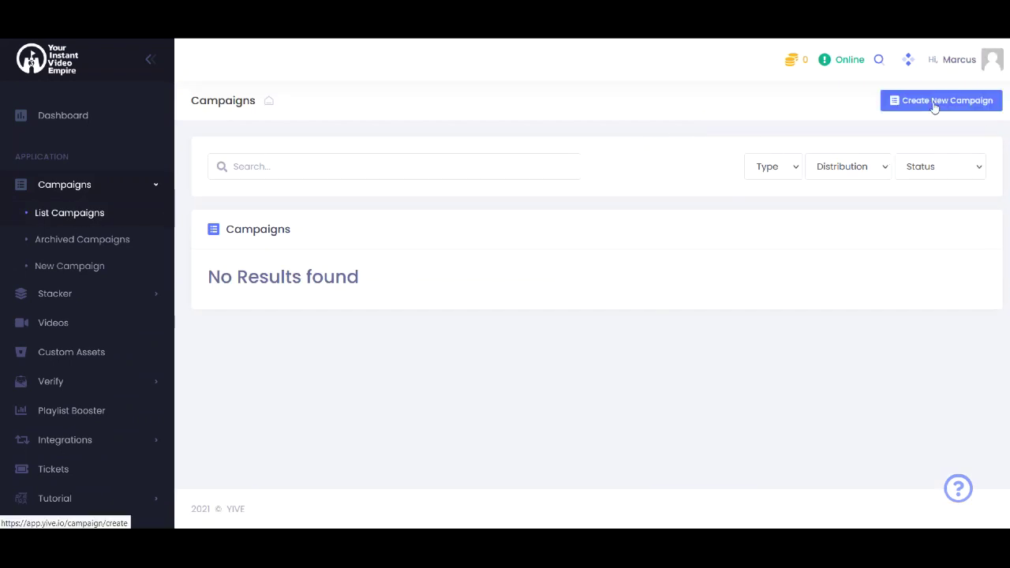
pyautogui.click(934, 105)
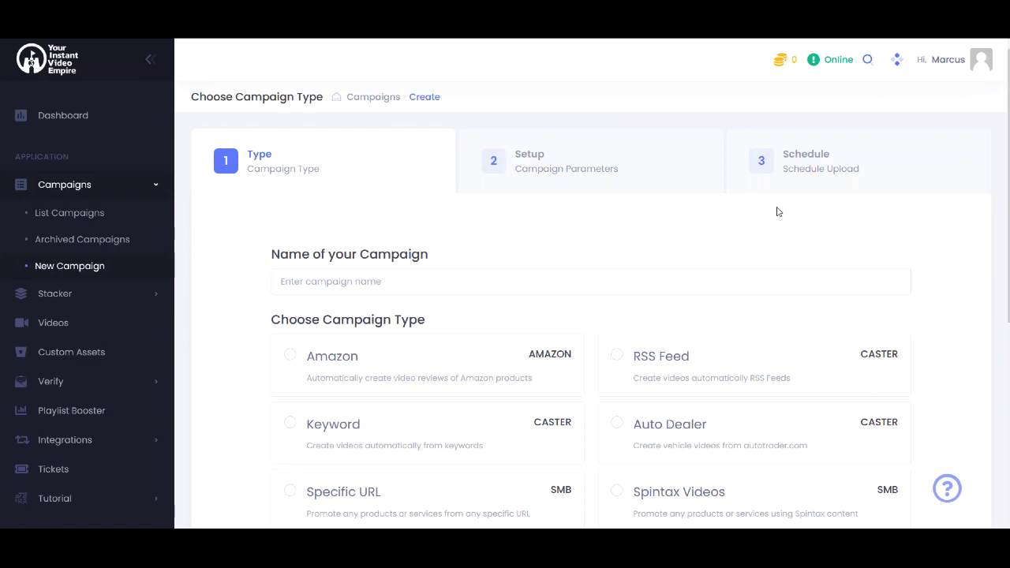
pyautogui.scroll(-1, 845, 186)
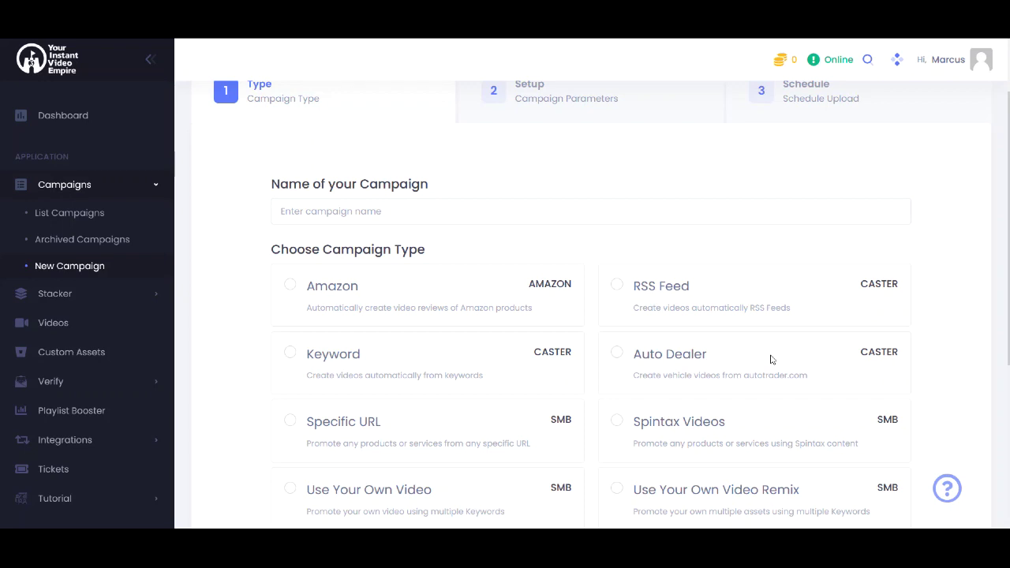
pyautogui.scroll(-1, 415, 359)
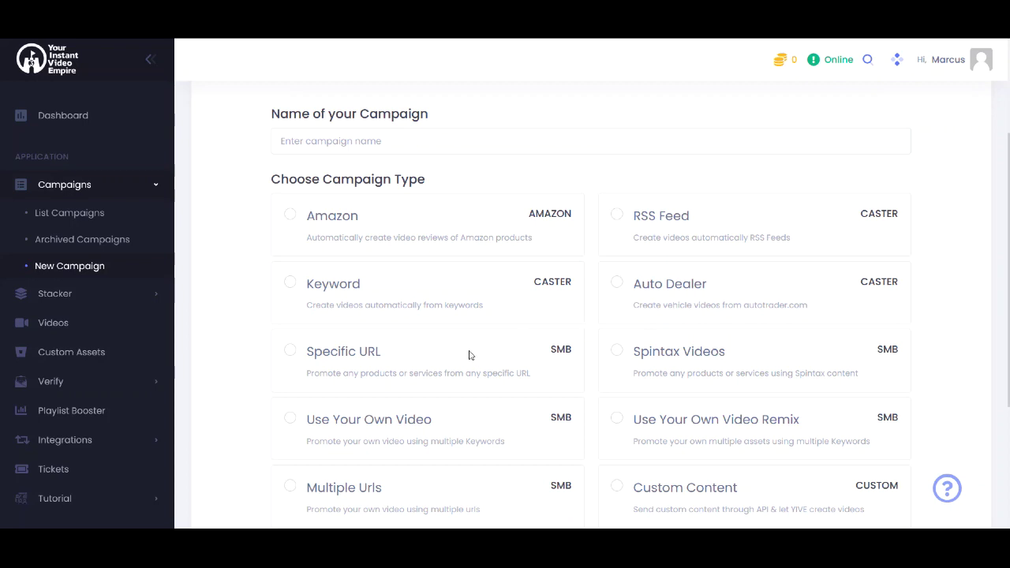
pyautogui.scroll(-1, 473, 351)
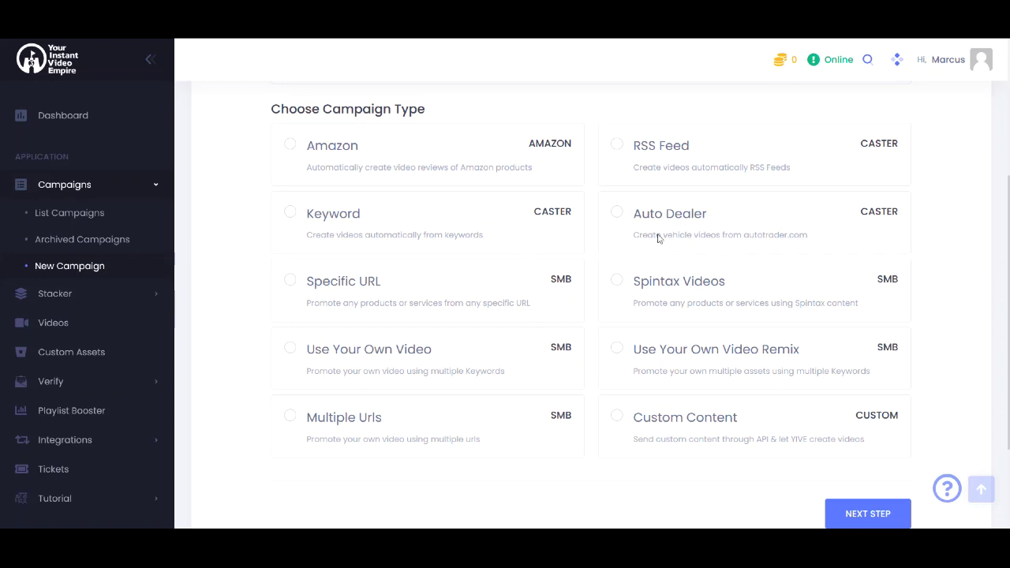
pyautogui.scroll(-2, 658, 237)
pyautogui.scroll(5, 632, 229)
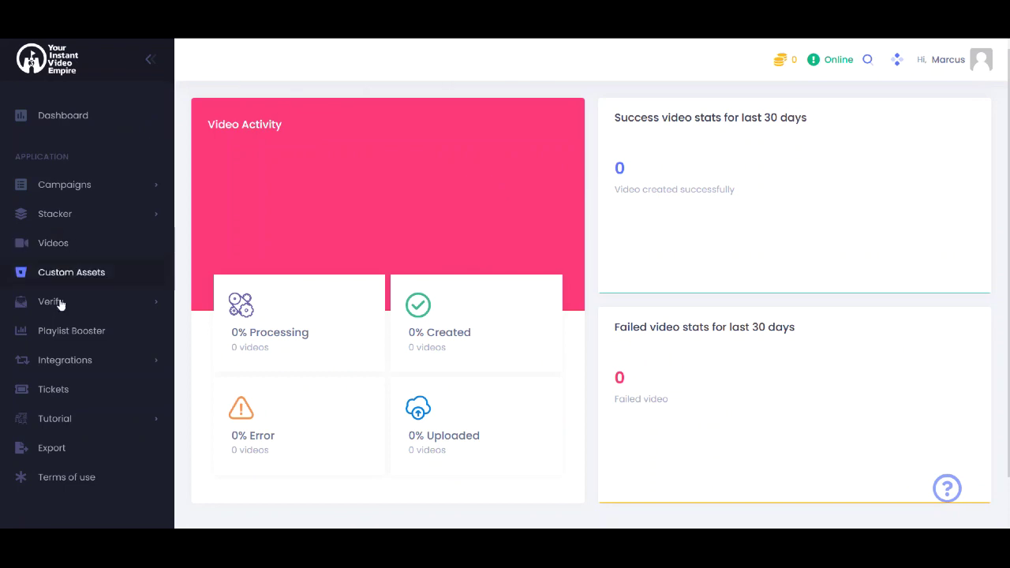
# Open the S3 Archive credentials form under Integrations
pyautogui.click(101, 360)
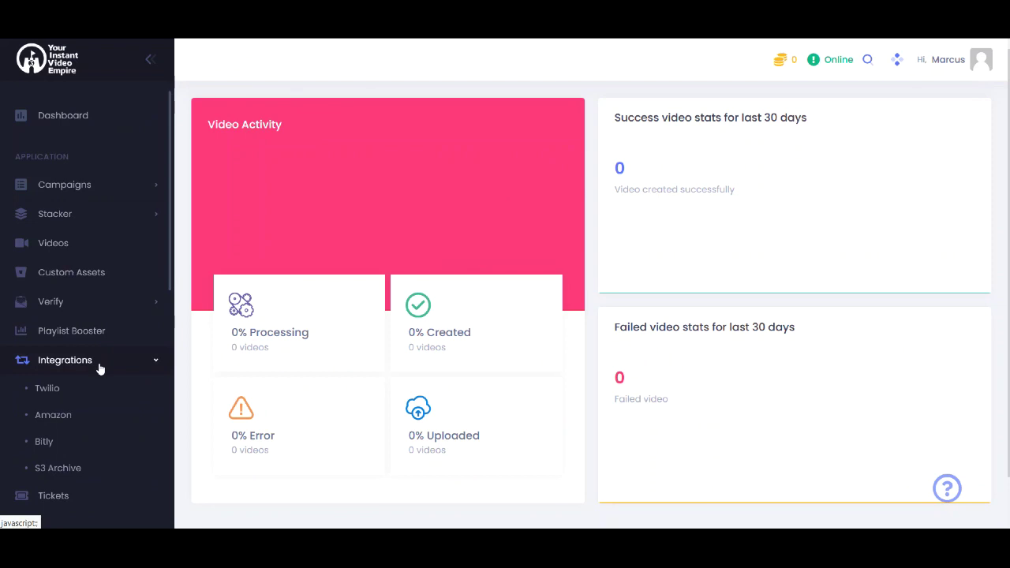
pyautogui.scroll(-1, 91, 371)
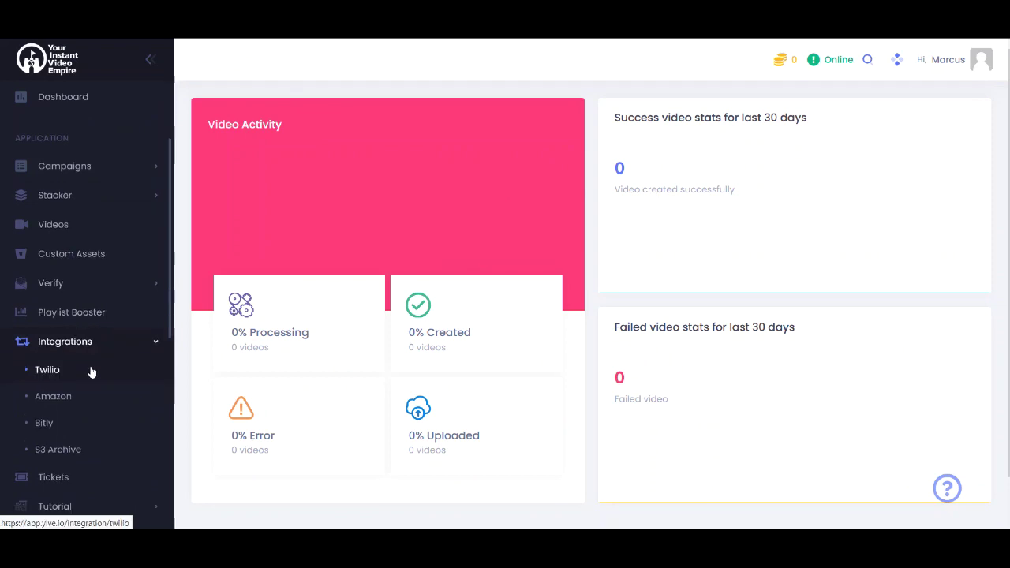
pyautogui.click(58, 449)
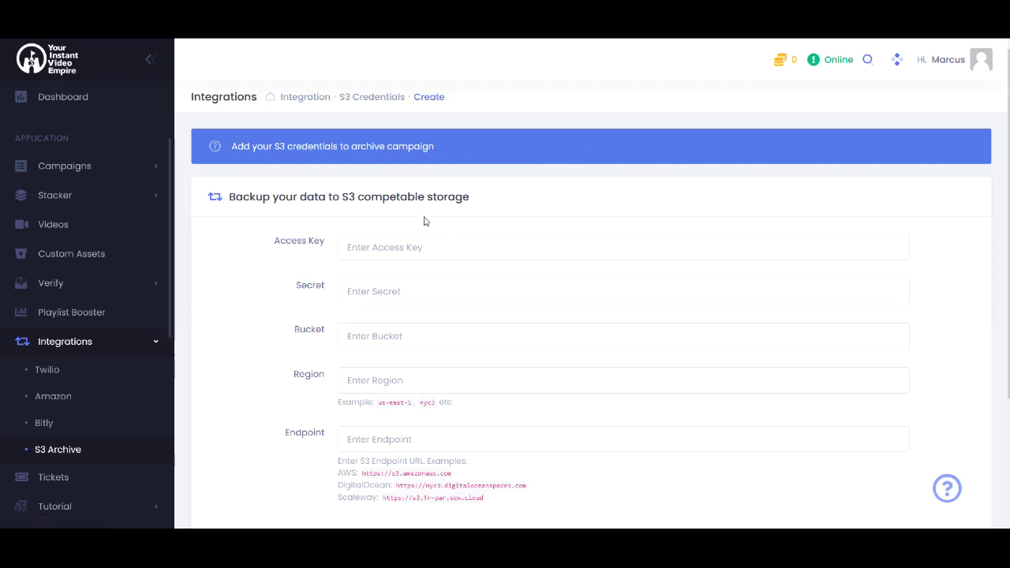
pyautogui.scroll(-5, 292, 189)
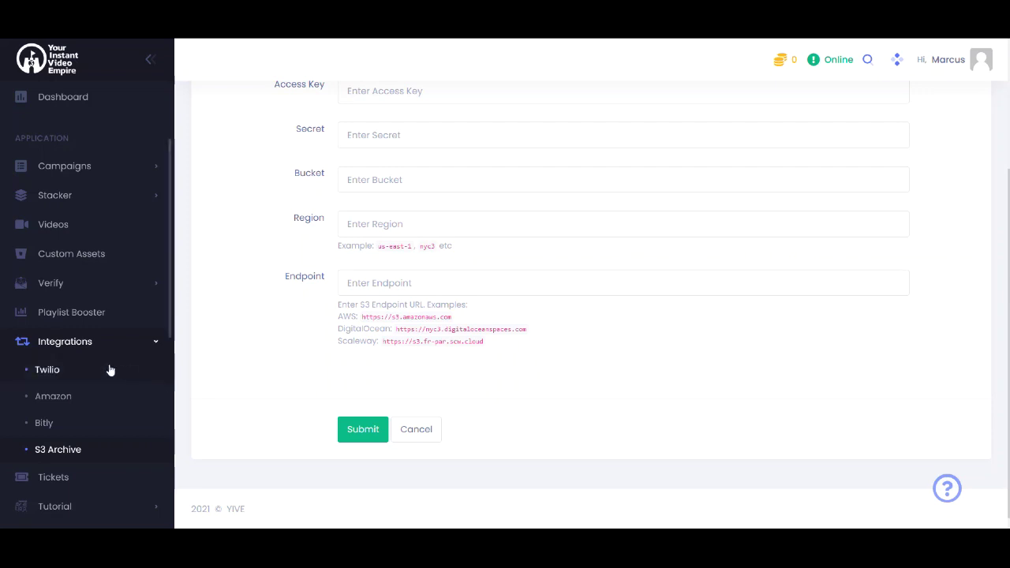
pyautogui.scroll(3, 623, 341)
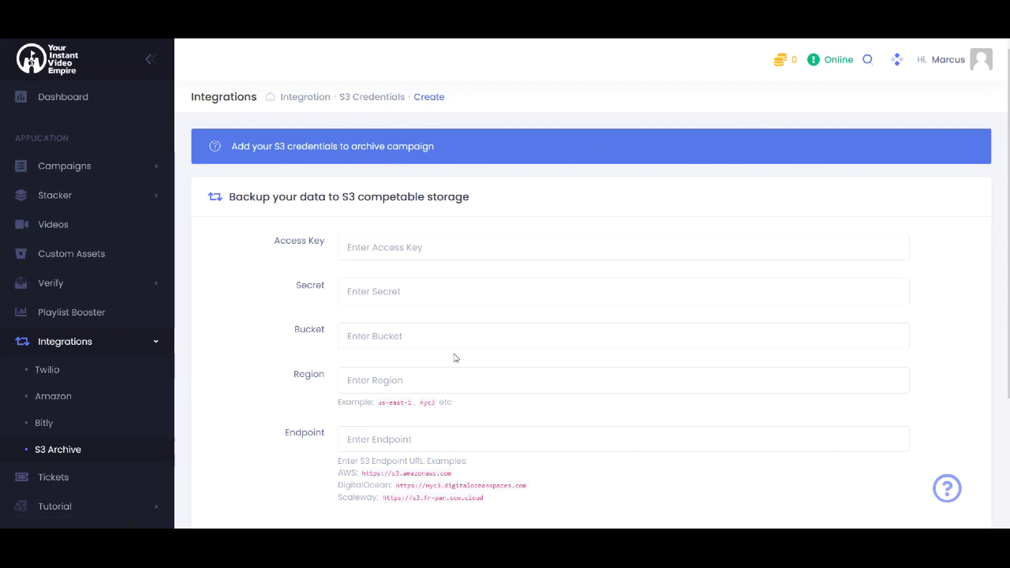
pyautogui.scroll(-3, 456, 359)
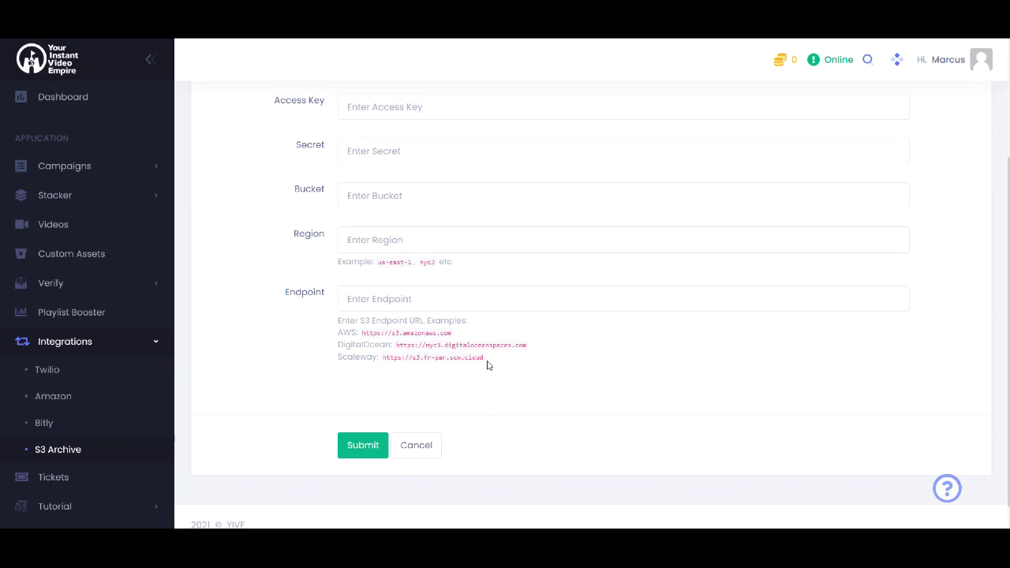
pyautogui.scroll(3, 487, 364)
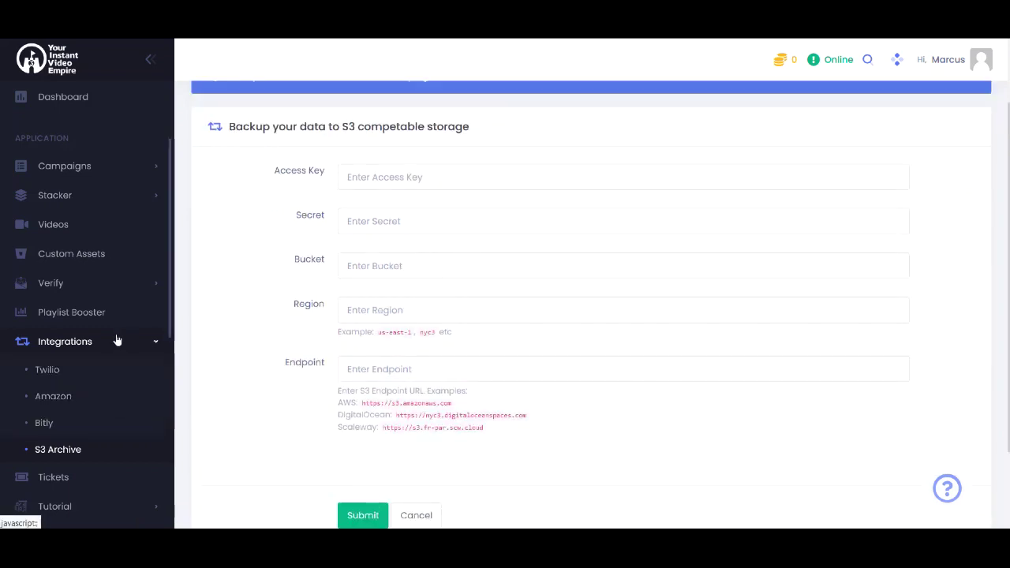
pyautogui.scroll(-1, 117, 339)
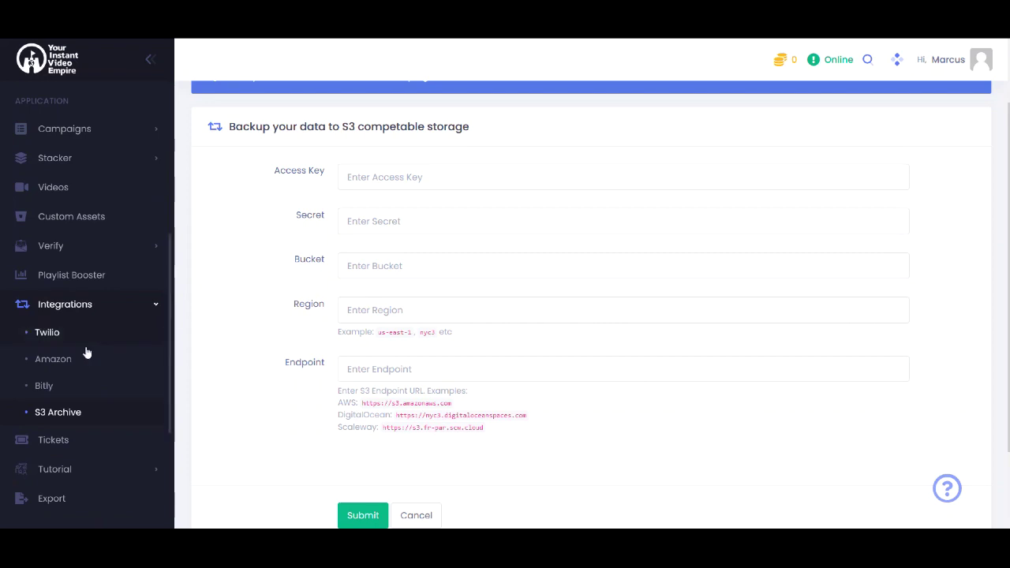
# Go to the Tickets page to find the Hummingbird Feeder video record
pyautogui.click(67, 443)
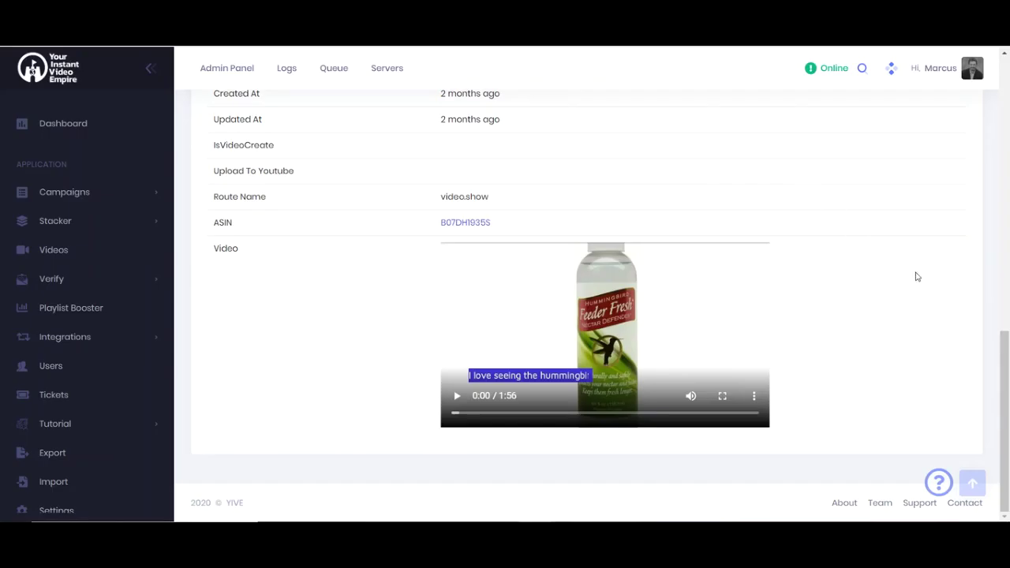
pyautogui.moveTo(1005, 384); pyautogui.dragTo(1006, 117)
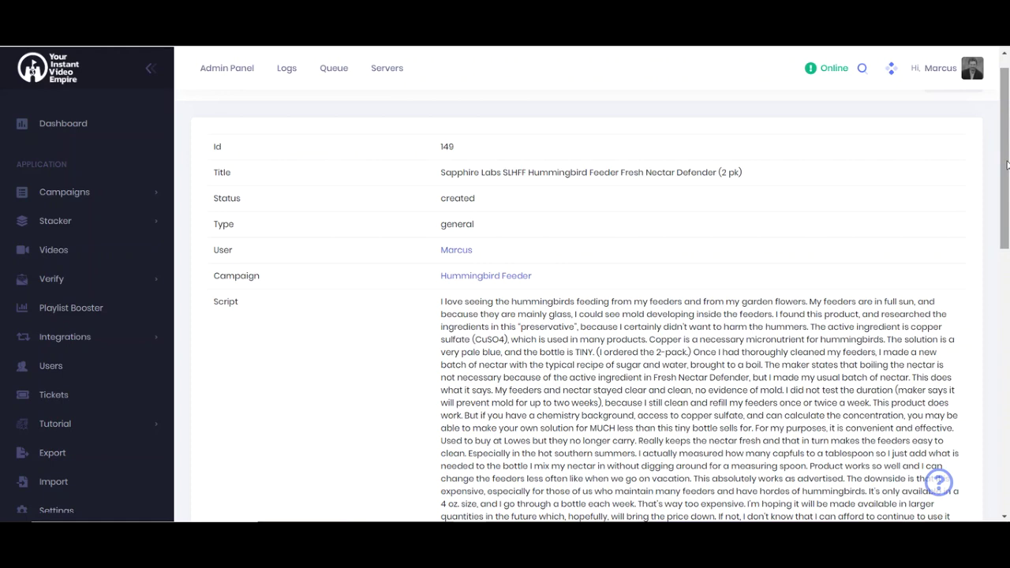
pyautogui.moveTo(1006, 163); pyautogui.dragTo(986, 421)
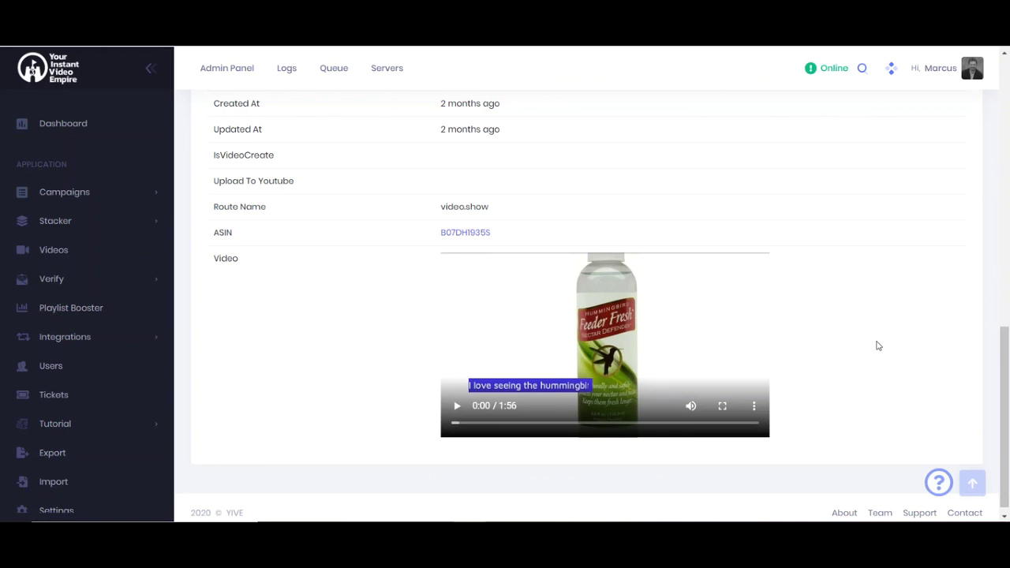
pyautogui.scroll(-1, 879, 346)
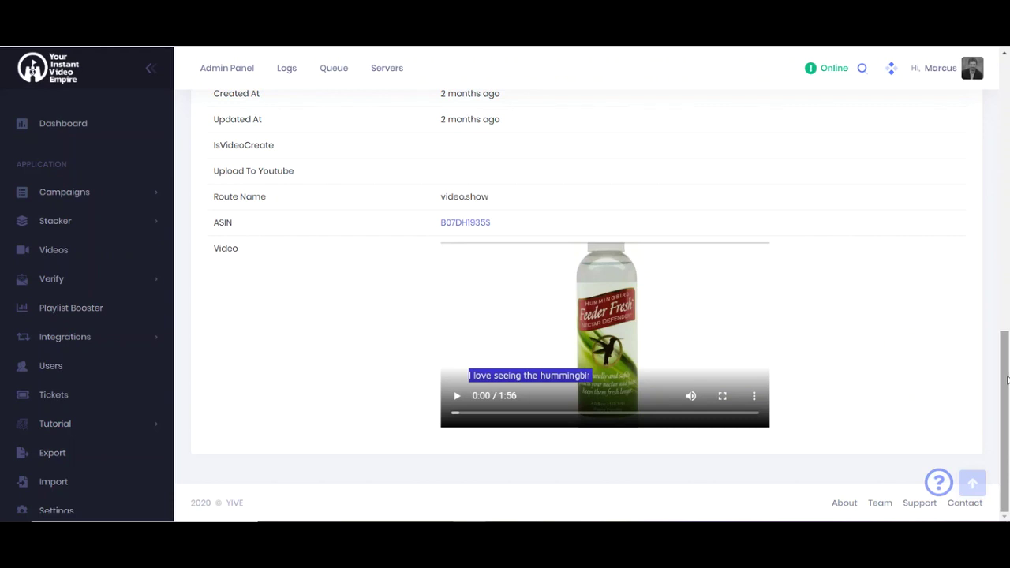
pyautogui.moveTo(1006, 380); pyautogui.dragTo(1007, 377)
pyautogui.scroll(10, 797, 284)
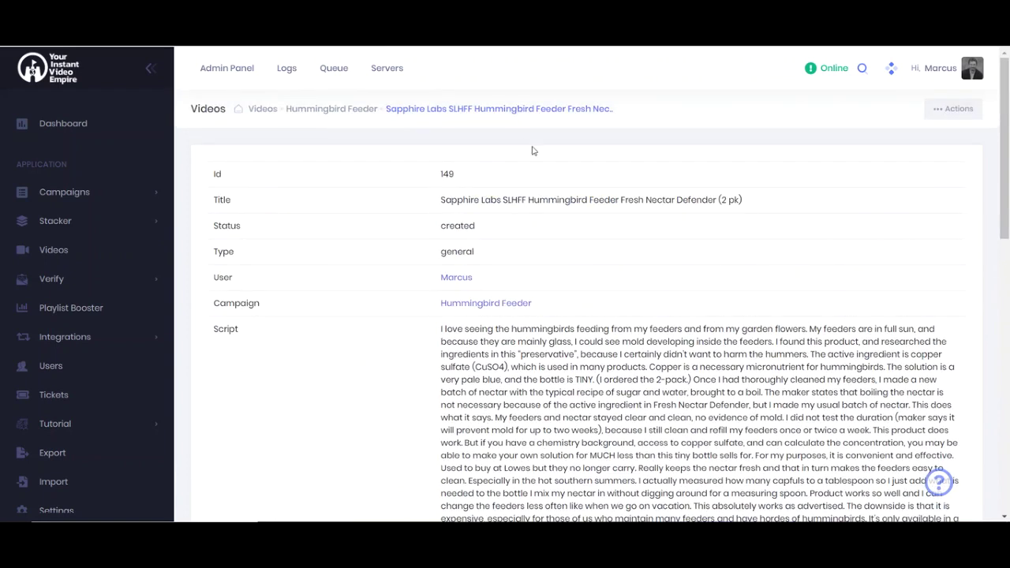
pyautogui.scroll(-10, 521, 284)
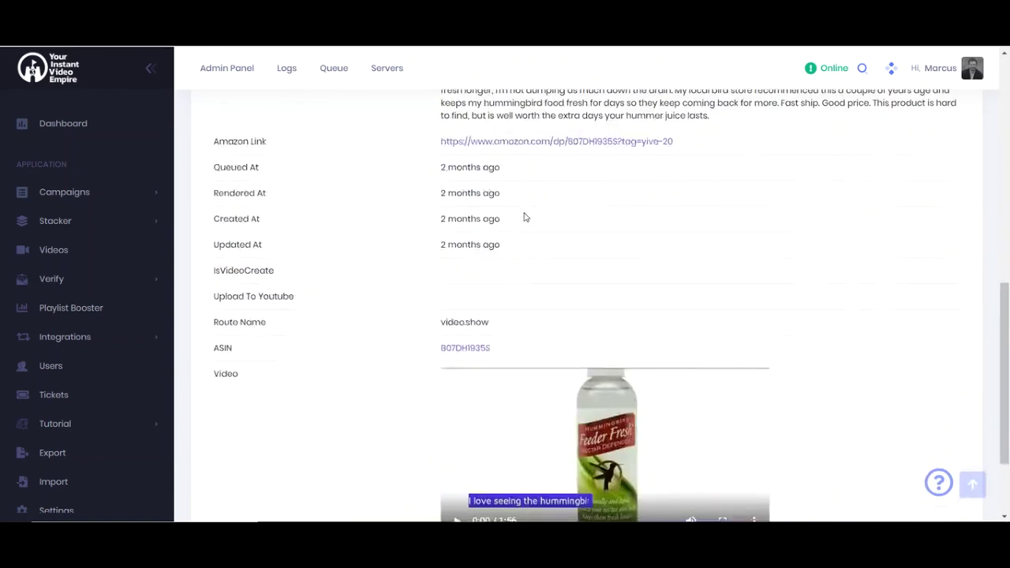
pyautogui.scroll(-3, 671, 237)
pyautogui.scroll(1, 848, 275)
pyautogui.scroll(-1, 848, 274)
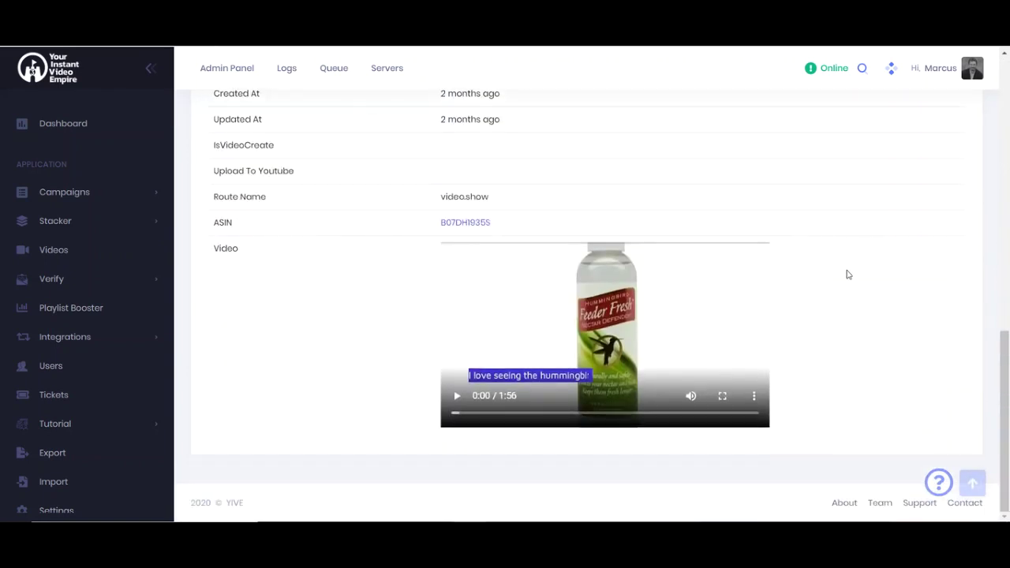
pyautogui.scroll(10, 849, 274)
pyautogui.scroll(3, 848, 274)
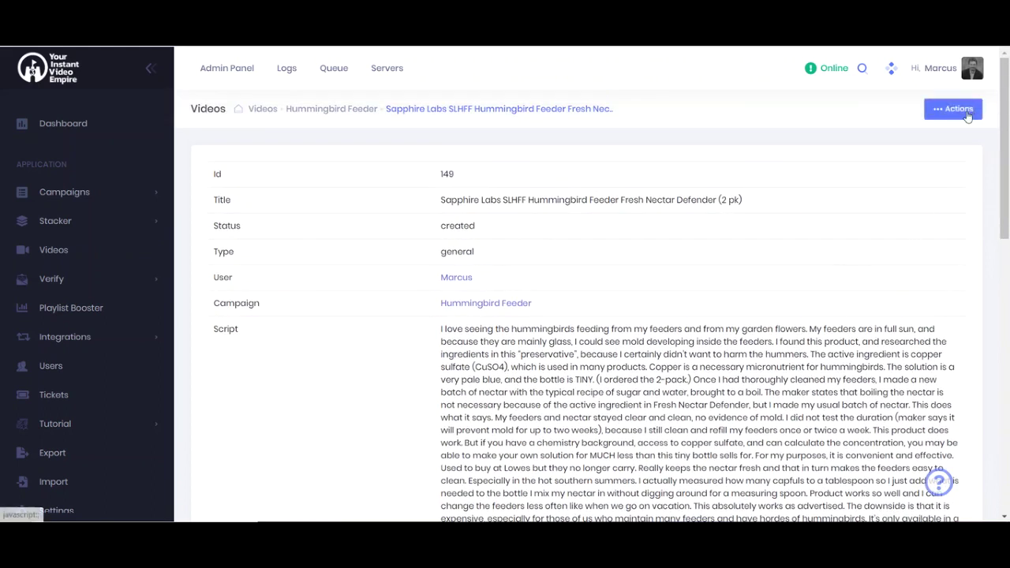
# Open the Actions menu for the Sapphire Labs hummingbird feeder video
pyautogui.click(968, 115)
# Choose Edit to load the hummingbird feeder video into the editor
pyautogui.click(916, 144)
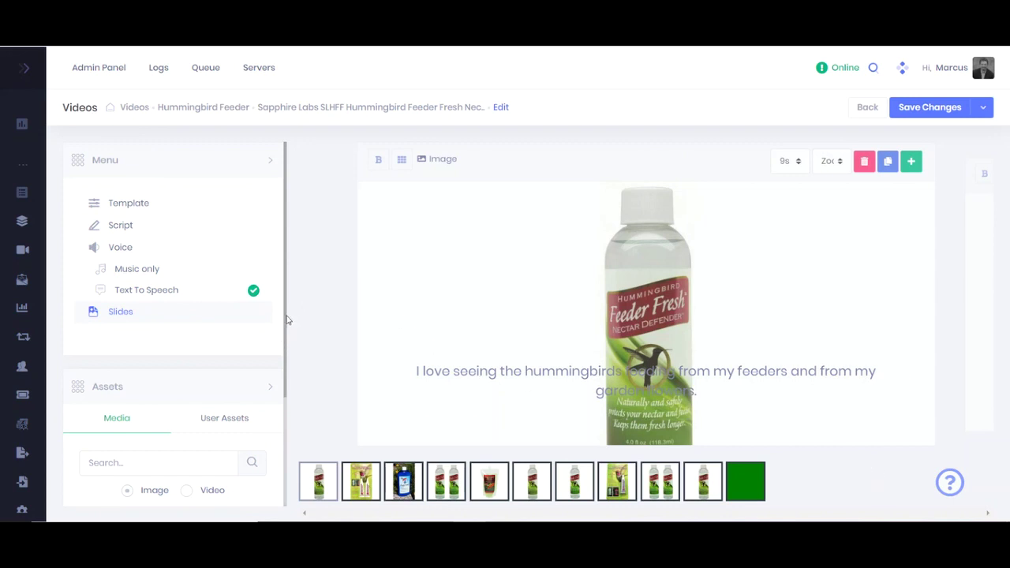
pyautogui.scroll(-3, 287, 318)
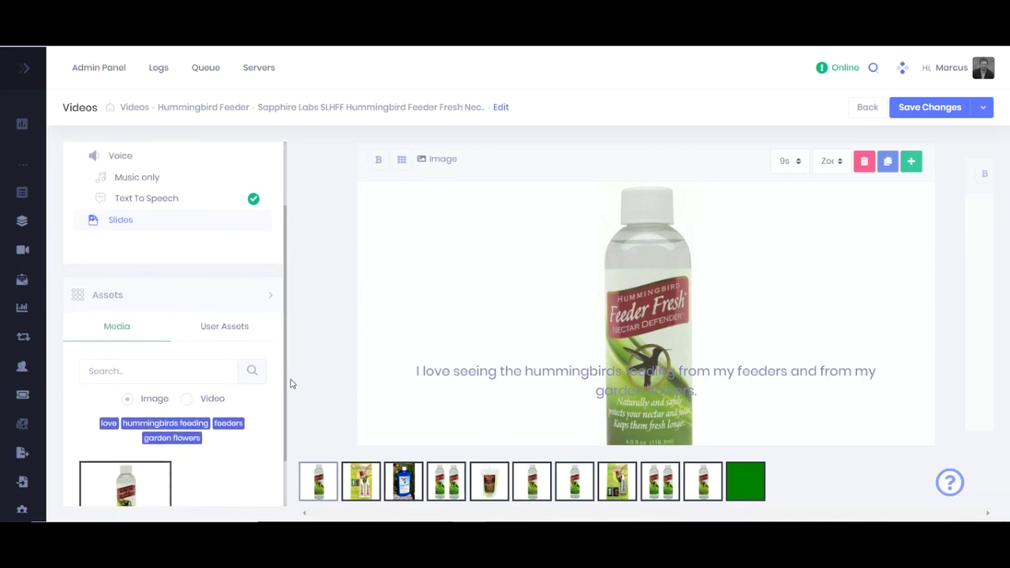
pyautogui.scroll(3, 288, 322)
pyautogui.scroll(-2, 288, 322)
pyautogui.scroll(3, 288, 316)
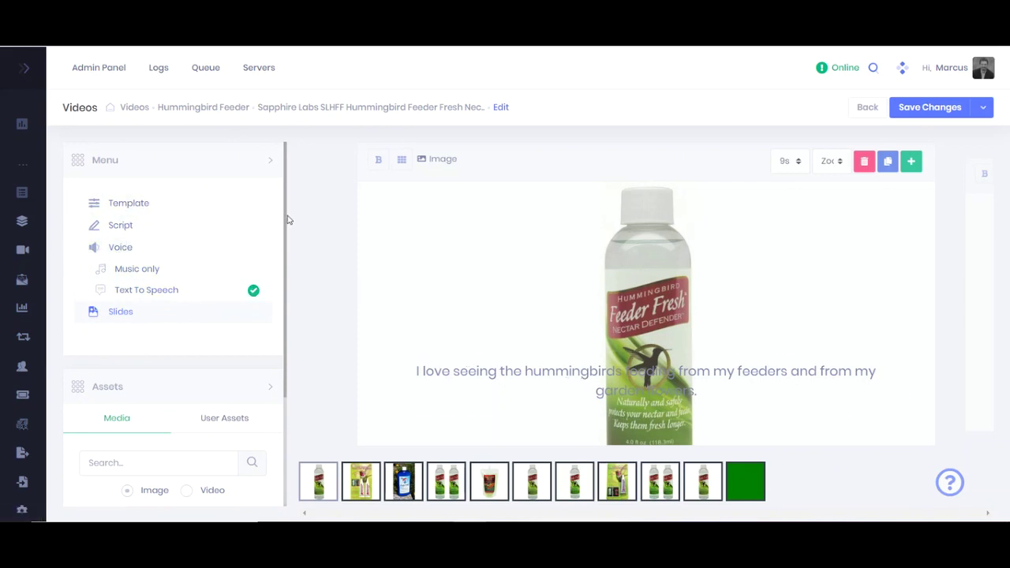
# Try caption Templates 2, 1, 6 and 9, settling on green Template 6
pyautogui.click(159, 208)
pyautogui.scroll(-2, 184, 316)
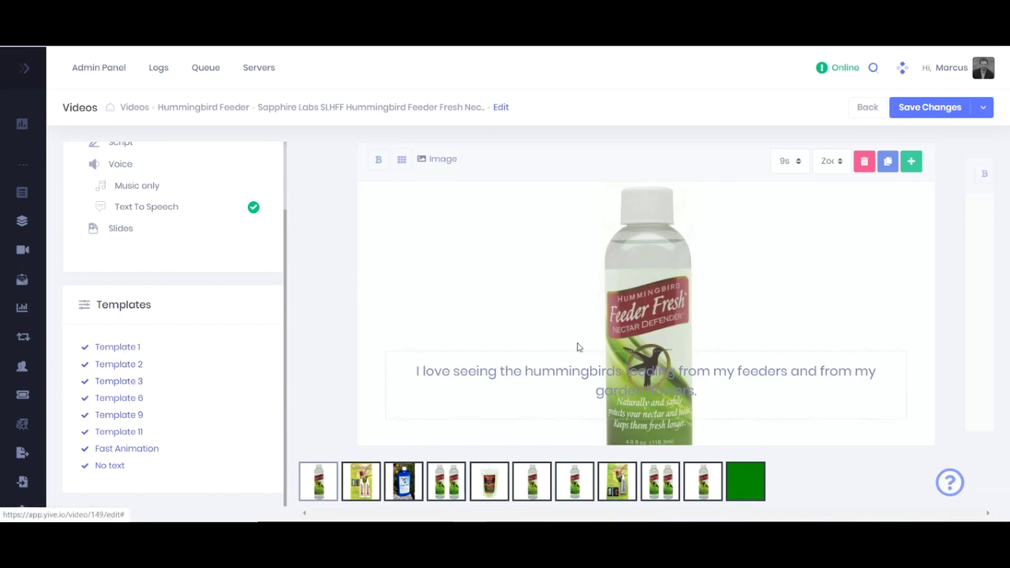
pyautogui.click(126, 365)
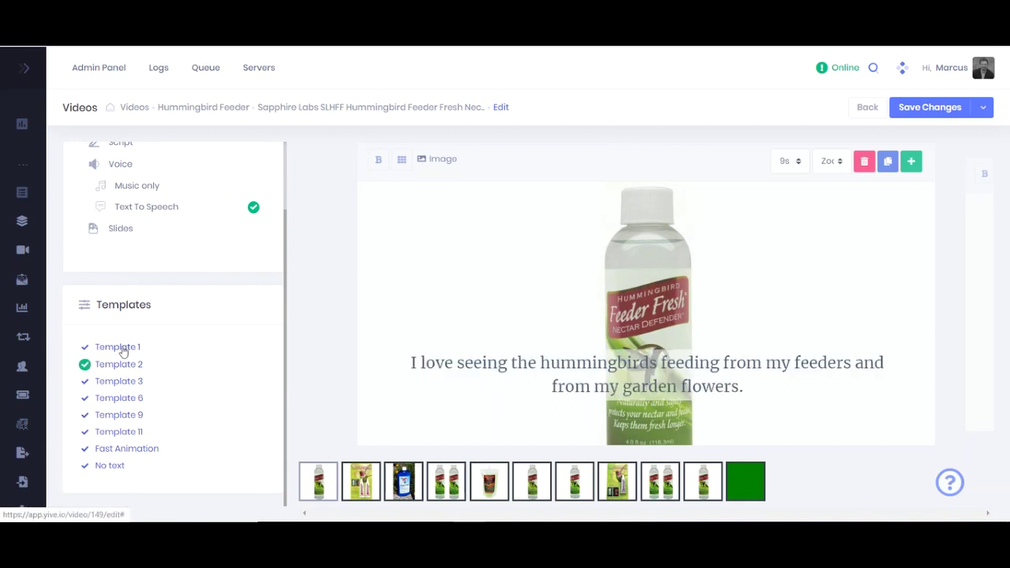
pyautogui.click(118, 347)
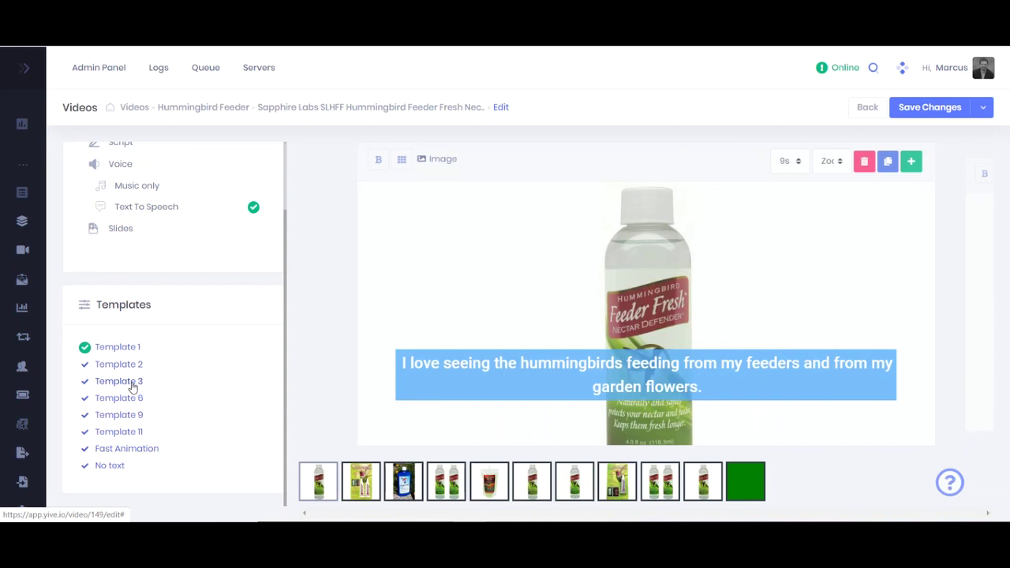
pyautogui.click(123, 399)
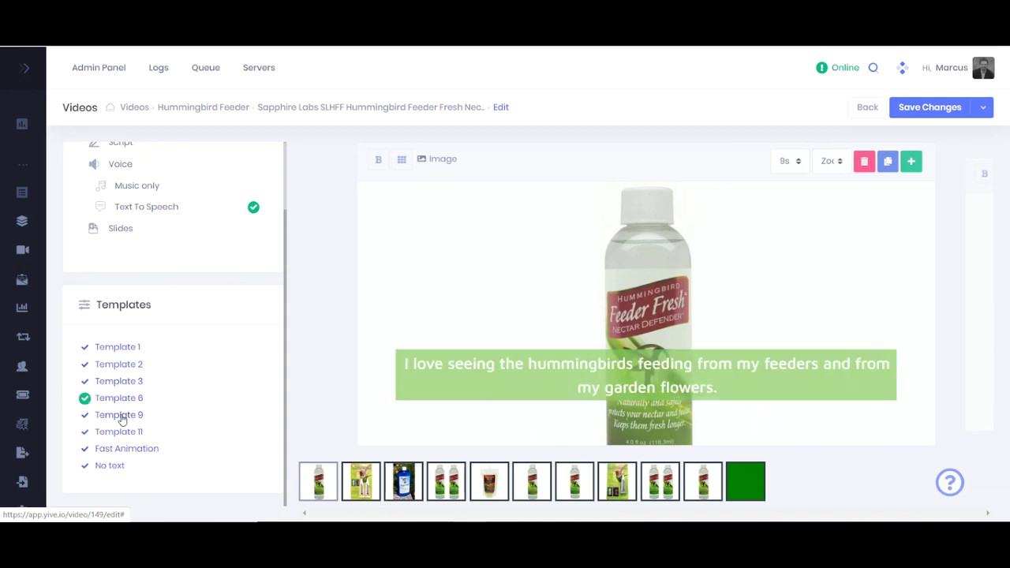
pyautogui.click(123, 416)
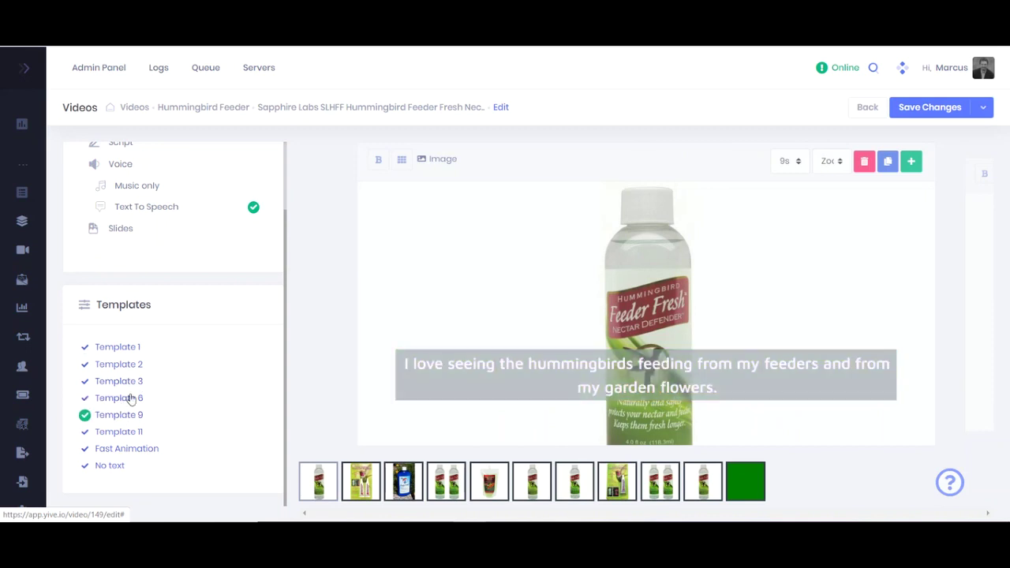
pyautogui.click(127, 398)
pyautogui.scroll(3, 204, 368)
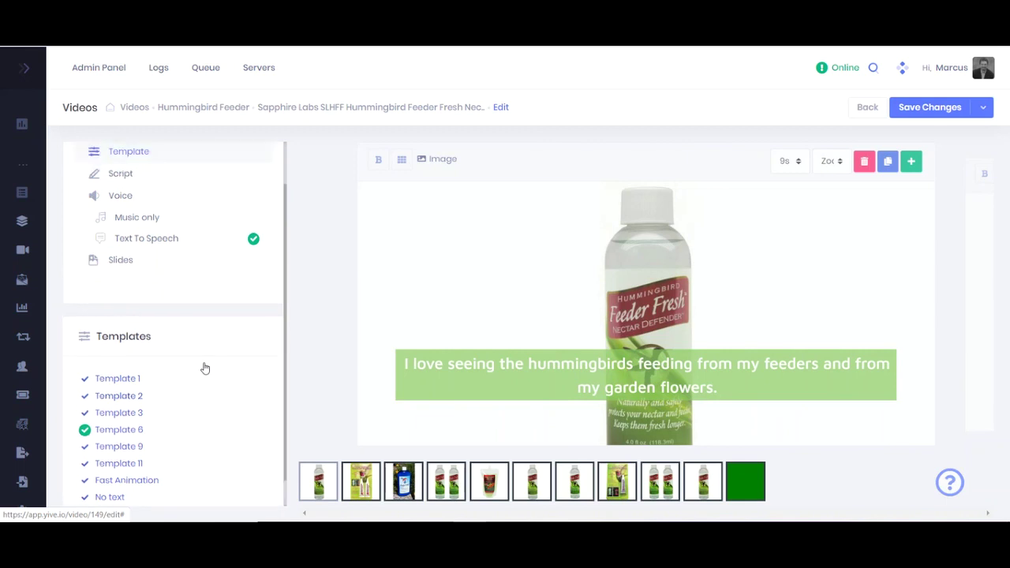
pyautogui.scroll(2, 204, 367)
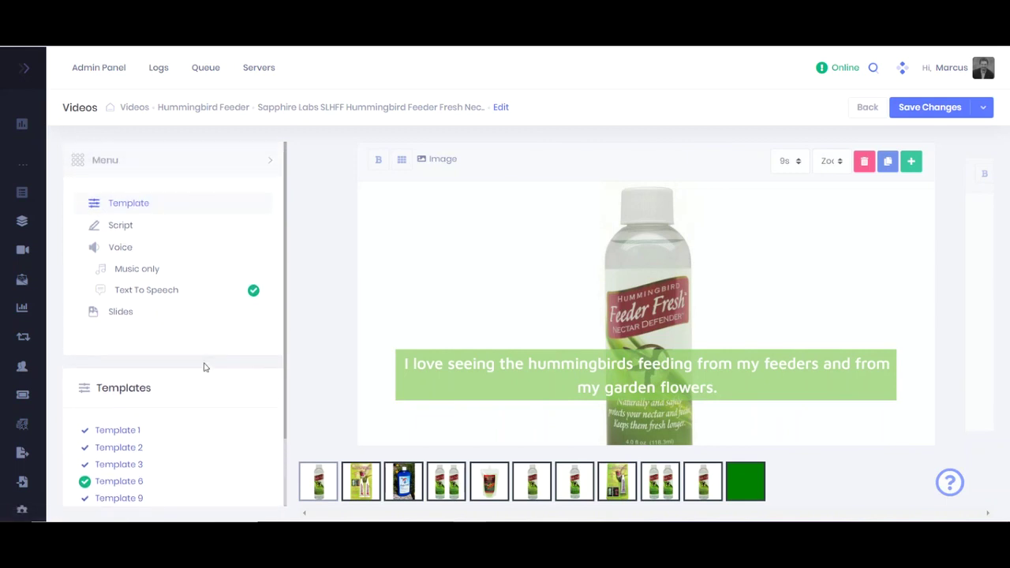
pyautogui.click(161, 231)
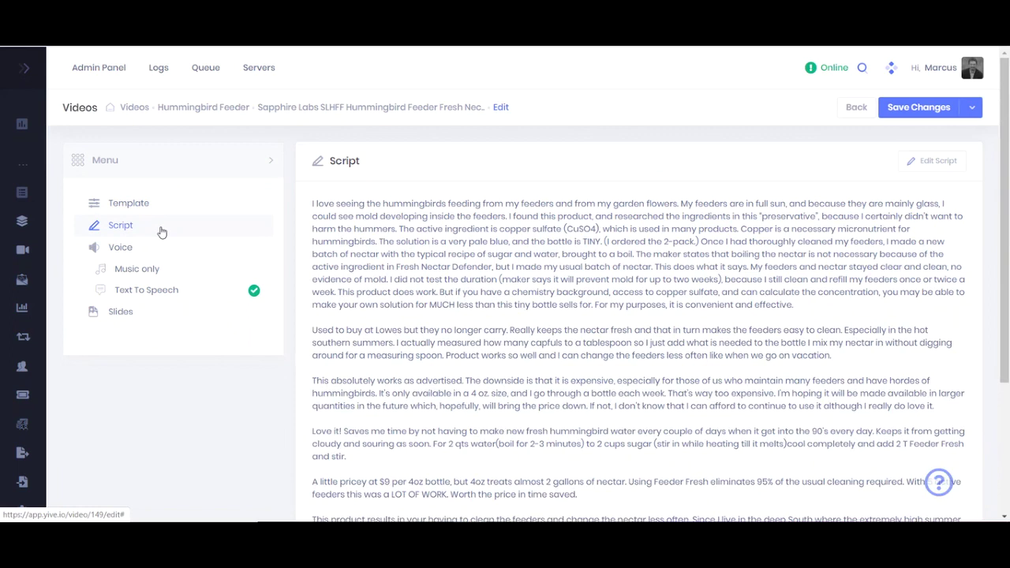
pyautogui.click(142, 208)
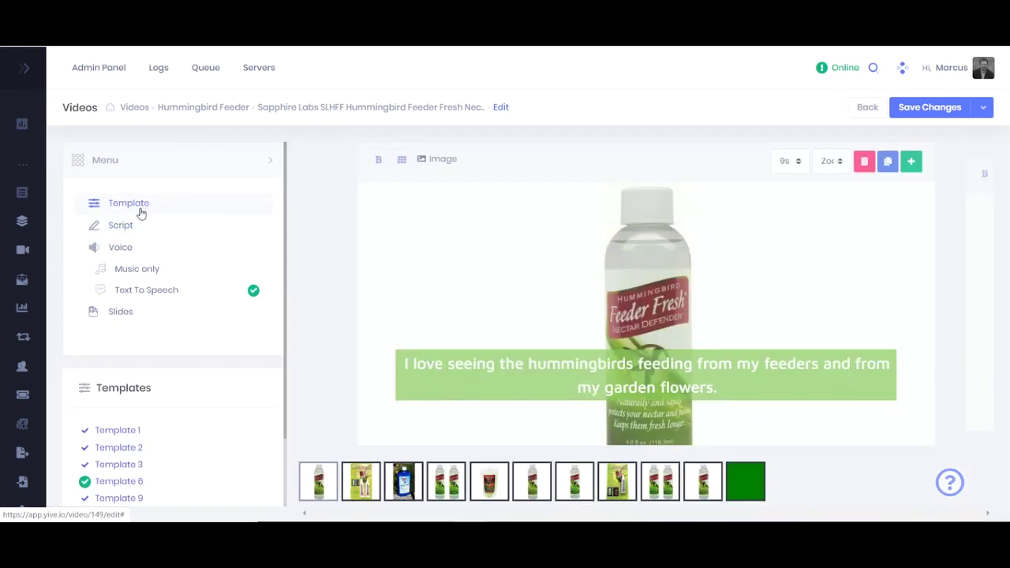
pyautogui.click(126, 227)
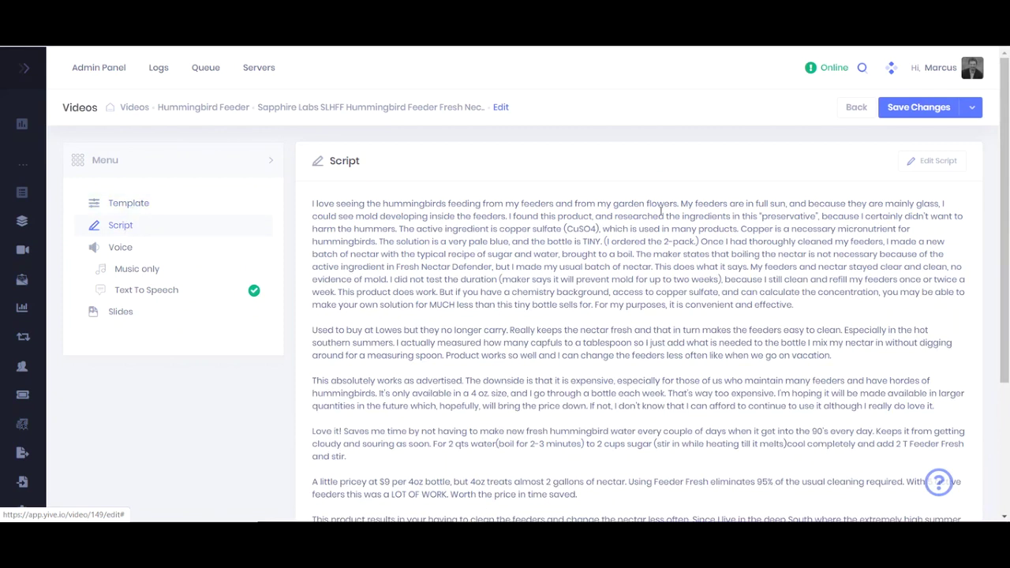
pyautogui.scroll(-5, 913, 177)
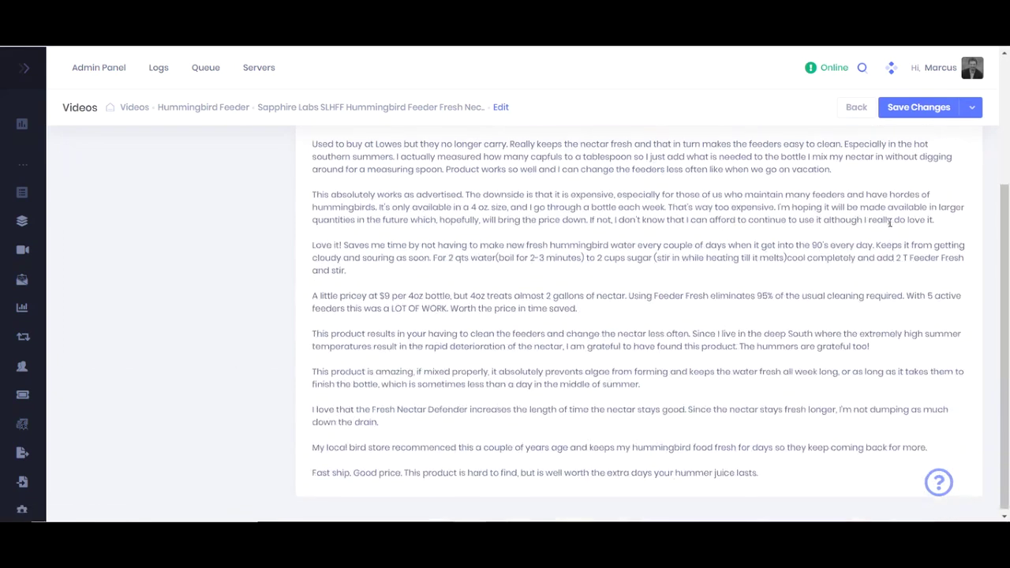
pyautogui.scroll(5, 890, 225)
pyautogui.click(932, 160)
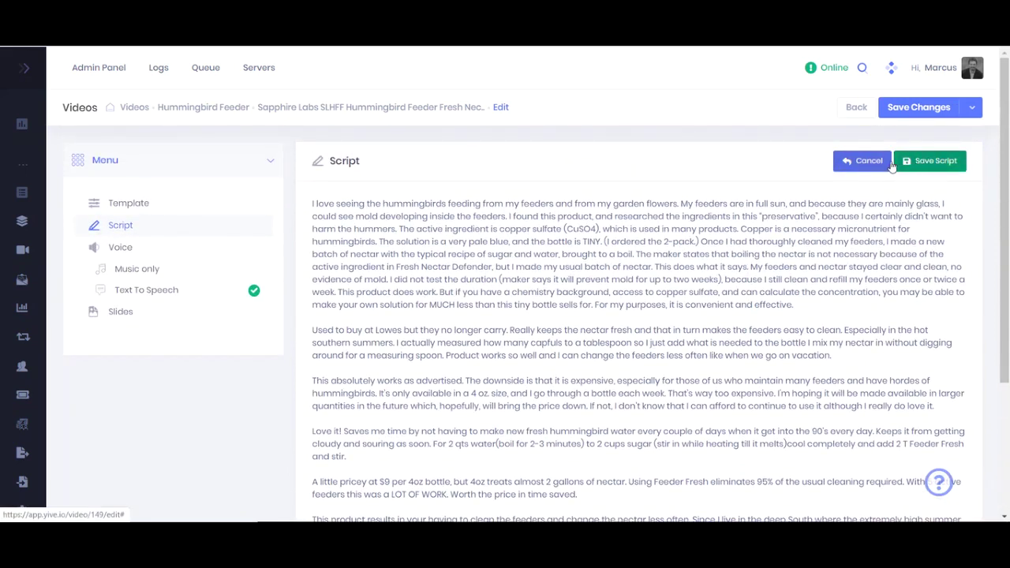
pyautogui.click(868, 165)
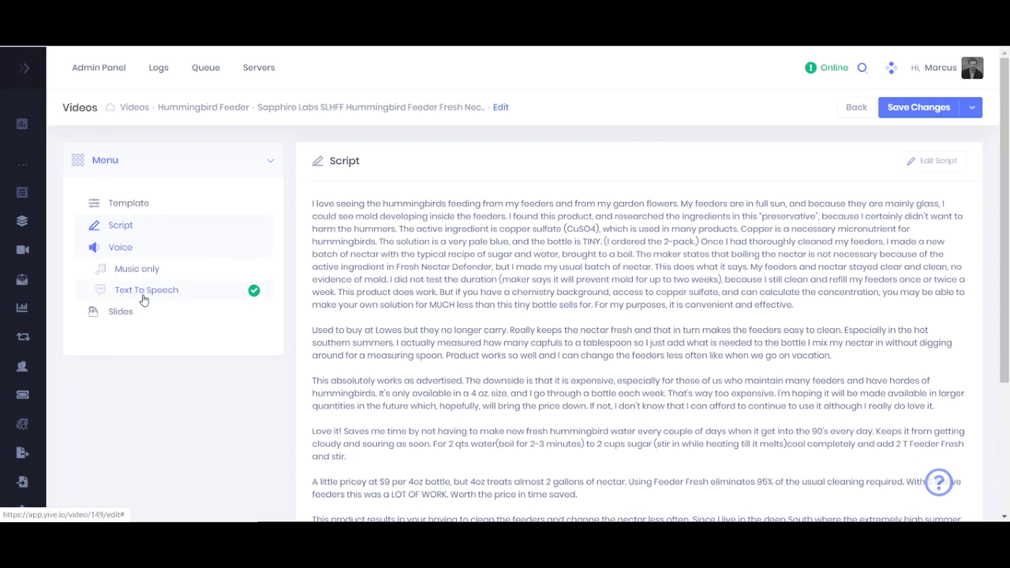
# Show the Text To Speech settings: Google Voice, English (US), Kate
pyautogui.click(146, 290)
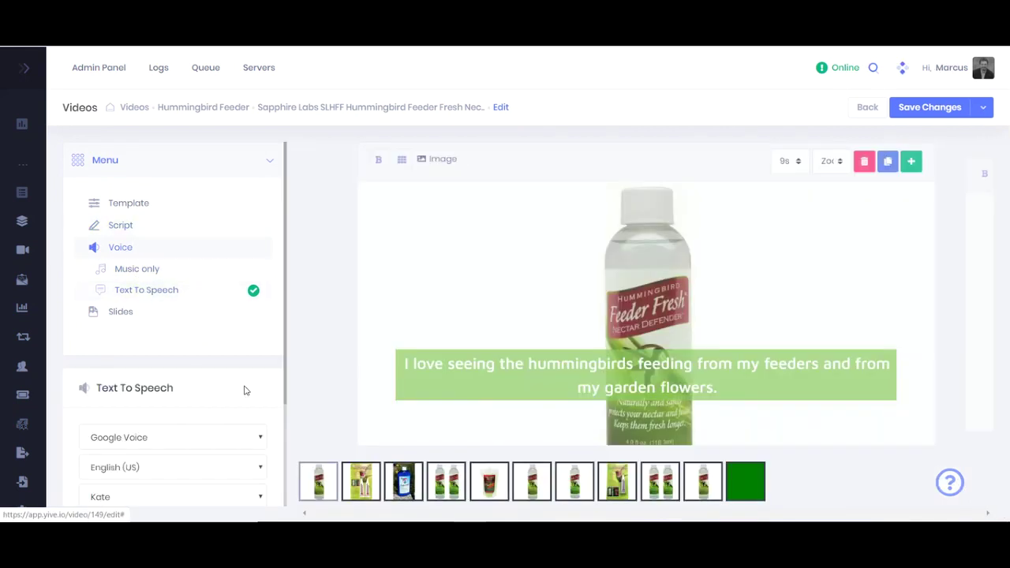
pyautogui.scroll(-3, 186, 351)
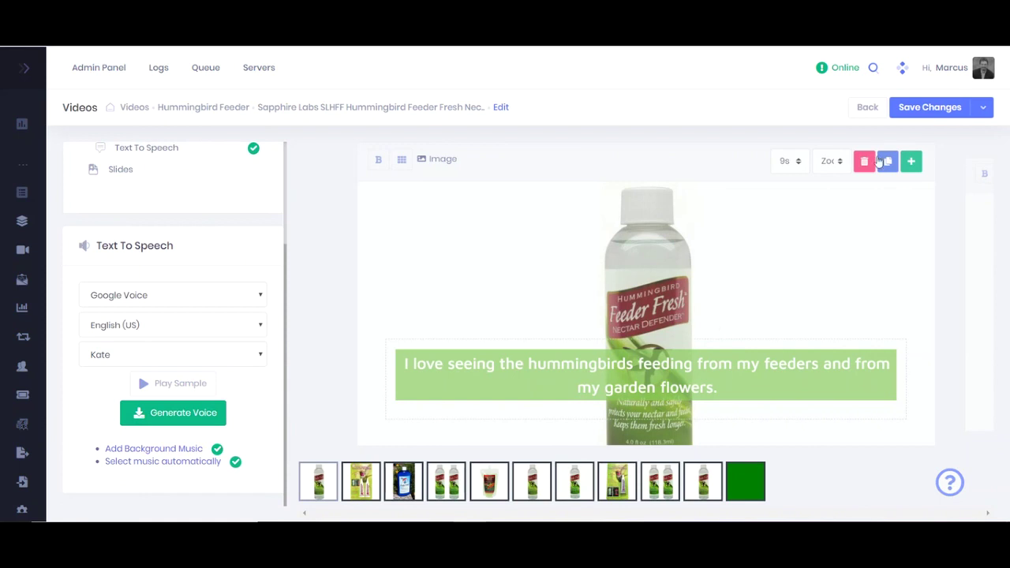
pyautogui.scroll(3, 205, 229)
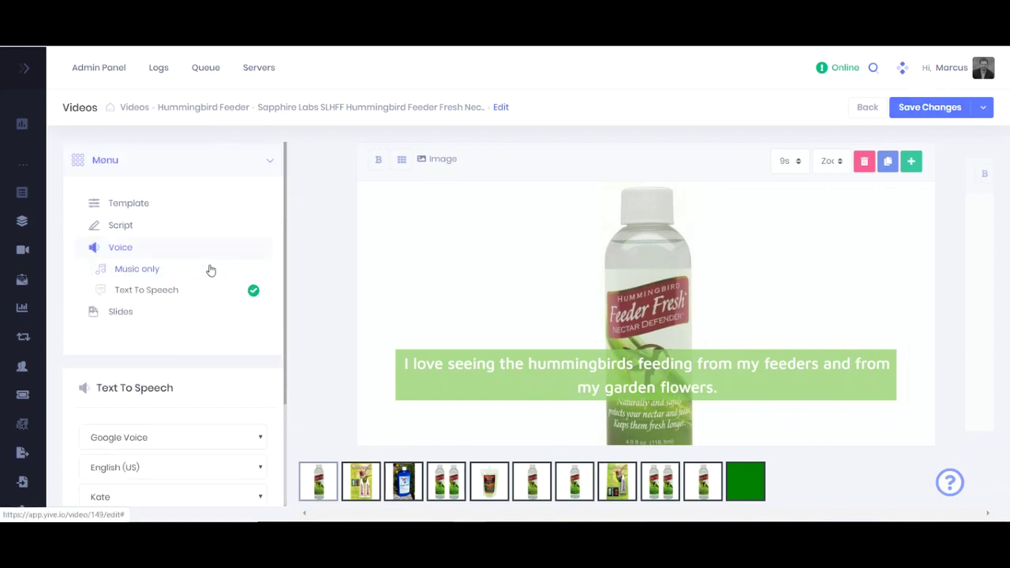
# In Slides, look at slides 6 and 4, ending on the blue Feeder Fresh slide 3
pyautogui.click(123, 312)
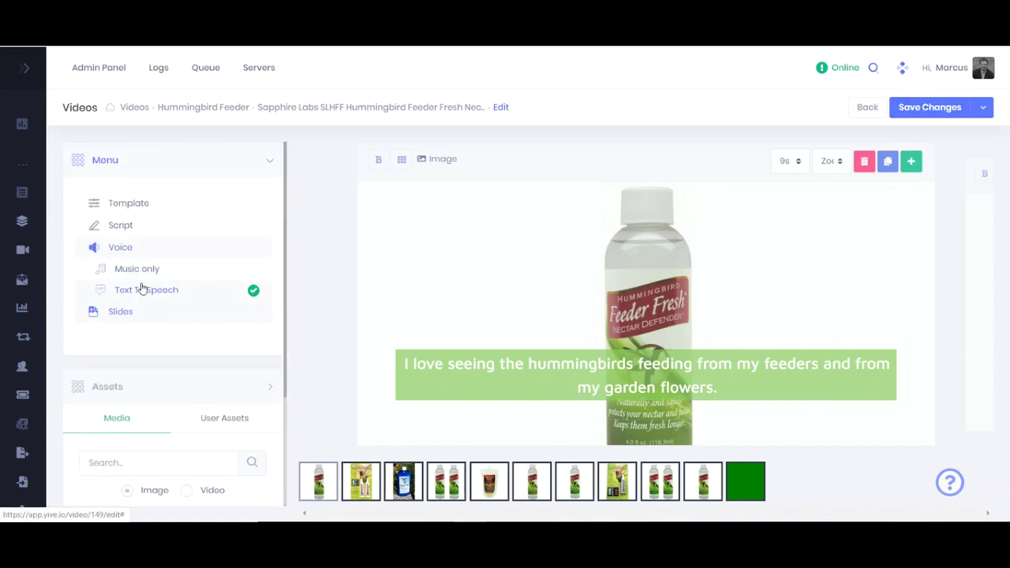
pyautogui.scroll(-3, 184, 301)
pyautogui.scroll(-1, 184, 303)
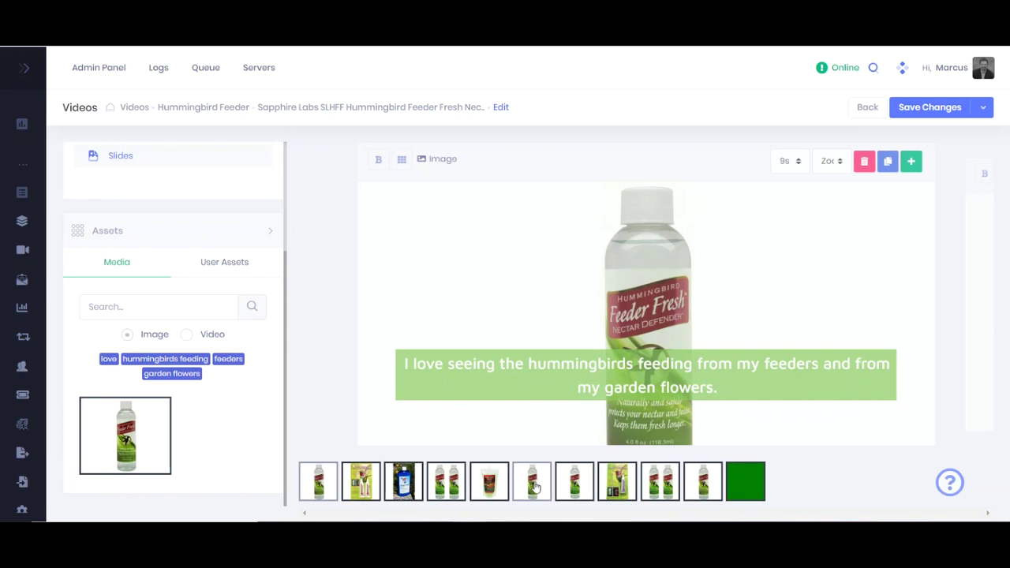
pyautogui.click(537, 484)
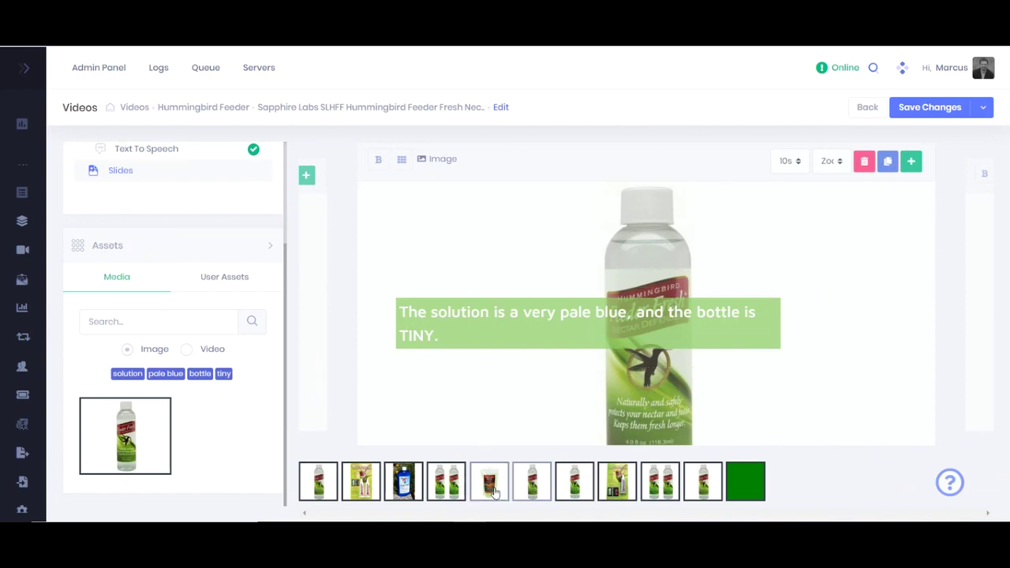
pyautogui.click(447, 481)
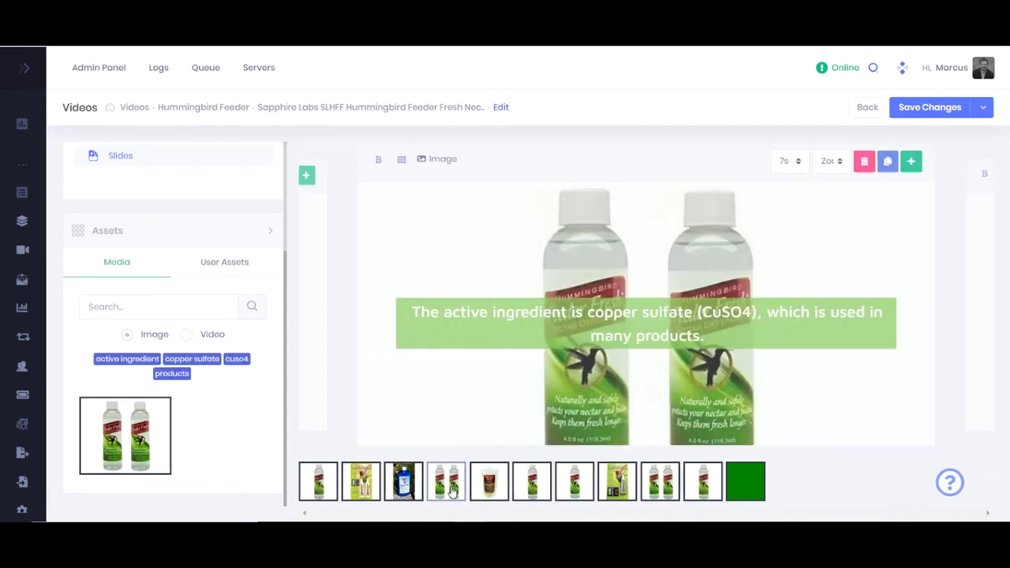
pyautogui.click(404, 481)
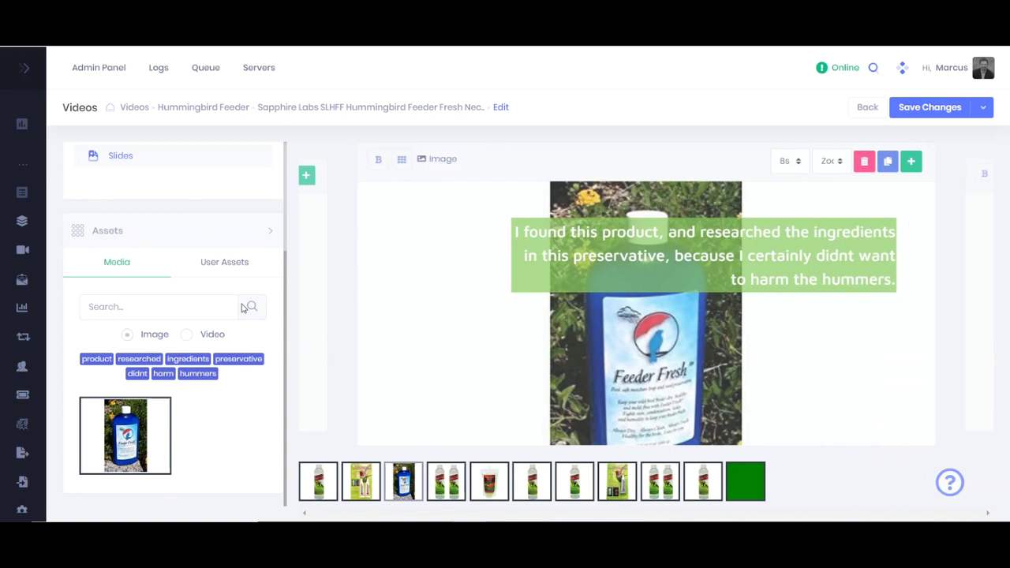
pyautogui.scroll(3, 150, 350)
pyautogui.scroll(-3, 169, 335)
# Search assets for 'hummingbird' and filter the results to video clips
pyautogui.click(174, 308)
pyautogui.write('hummin')
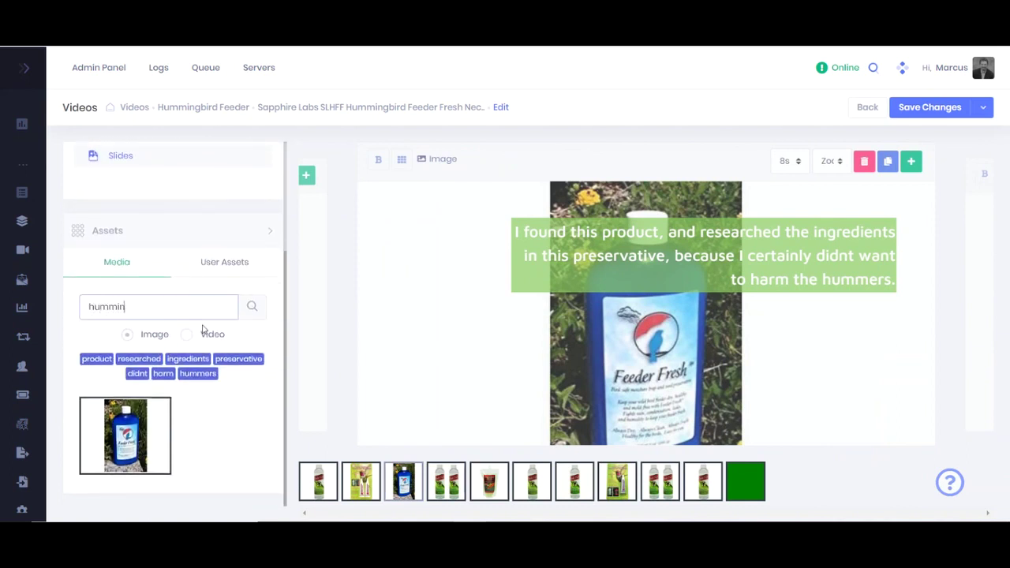
pyautogui.write('gbird')
pyautogui.scroll(-3, 252, 316)
pyautogui.scroll(-3, 237, 331)
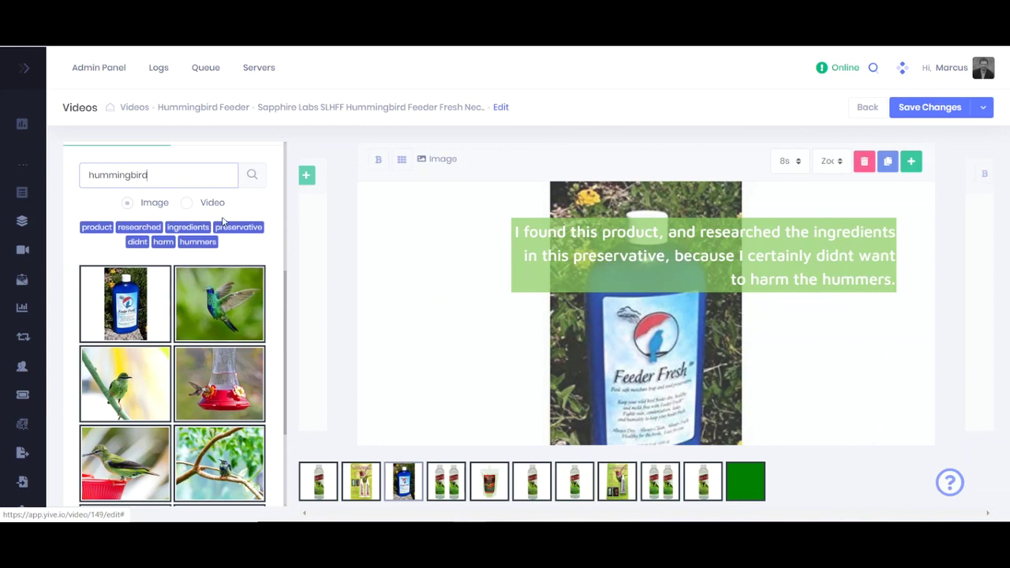
pyautogui.click(187, 203)
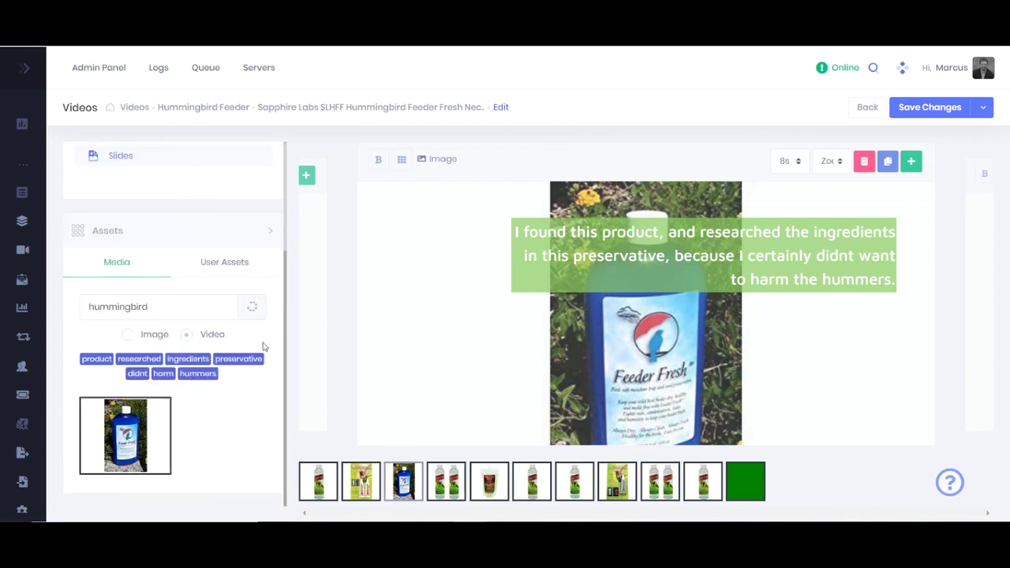
pyautogui.scroll(-3, 265, 347)
pyautogui.scroll(-2, 272, 341)
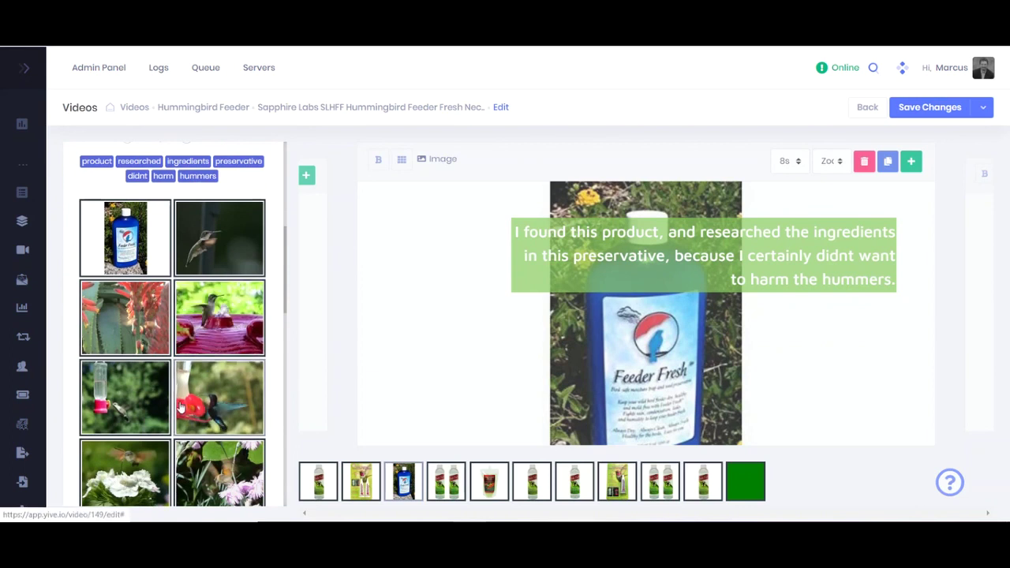
# Swap slide 3's bottle for a hummingbird-at-feeder clip, then open the 2-pack slide 7
pyautogui.click(130, 397)
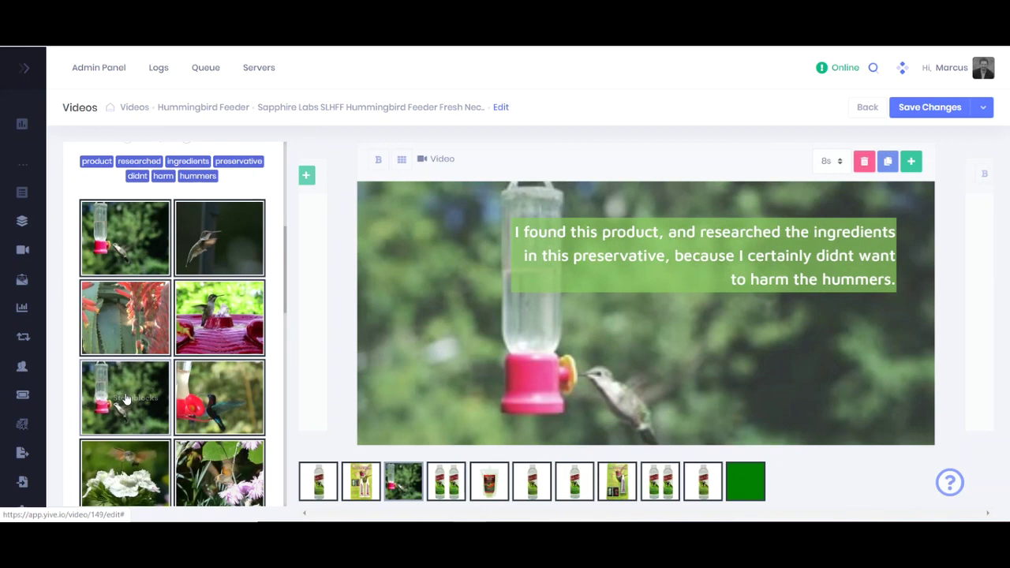
pyautogui.click(125, 397)
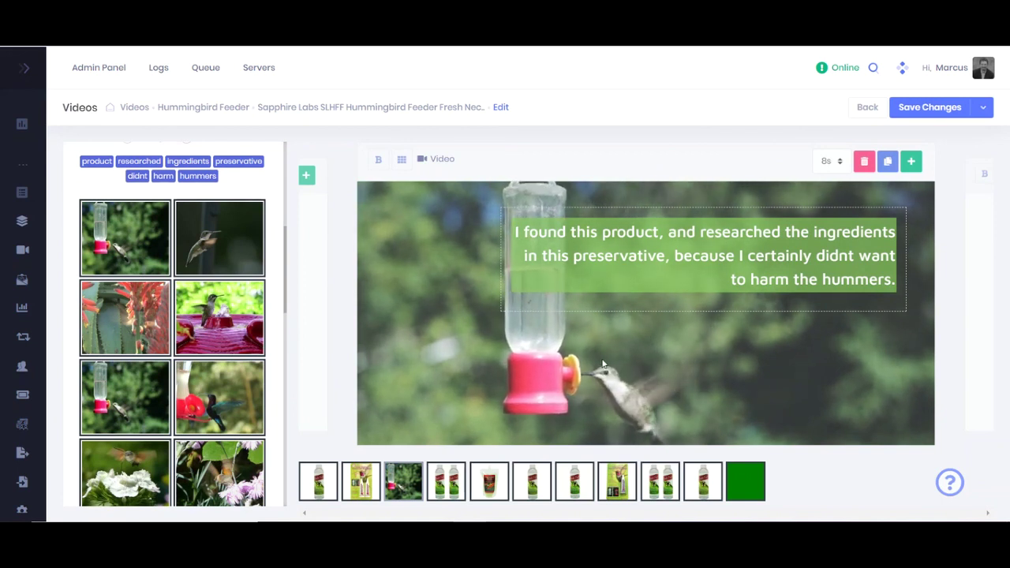
pyautogui.click(575, 481)
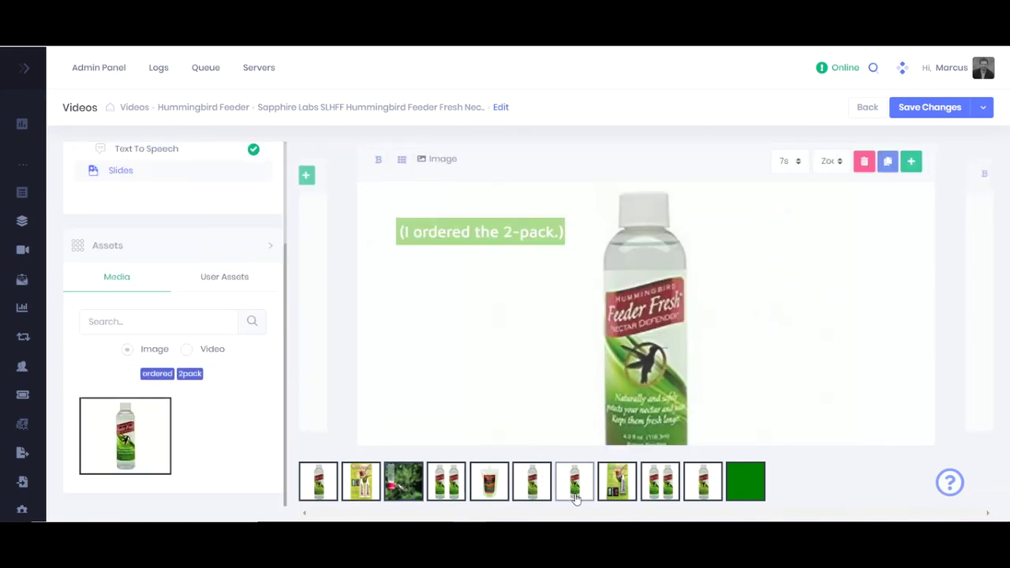
# Search the image library for 'hummingbird' and use the hummingbird-at-feeder photo on the 2-pack slide
pyautogui.click(175, 322)
pyautogui.write('hum')
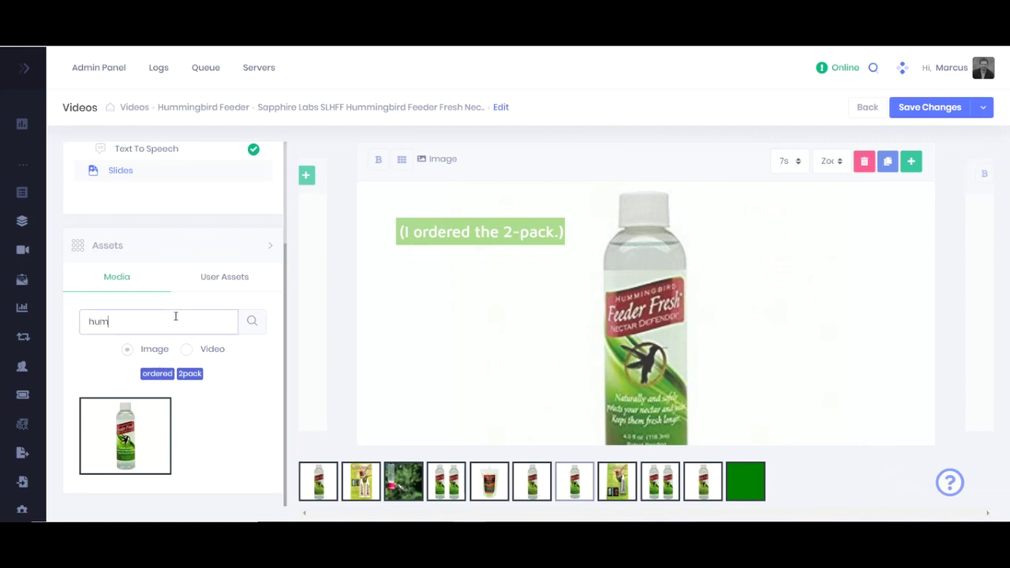
pyautogui.write('ming')
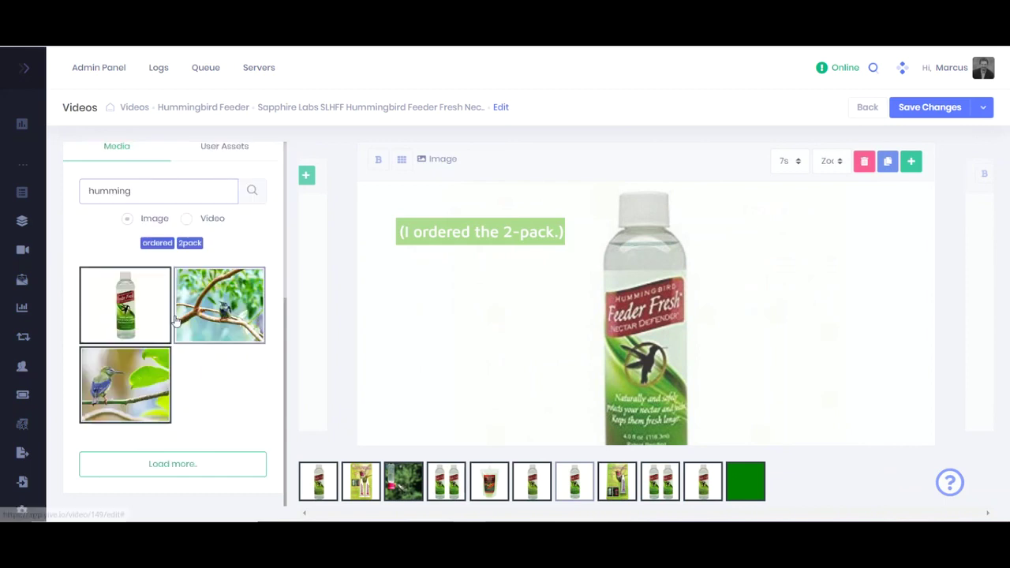
pyautogui.write('bird')
pyautogui.press('Return')
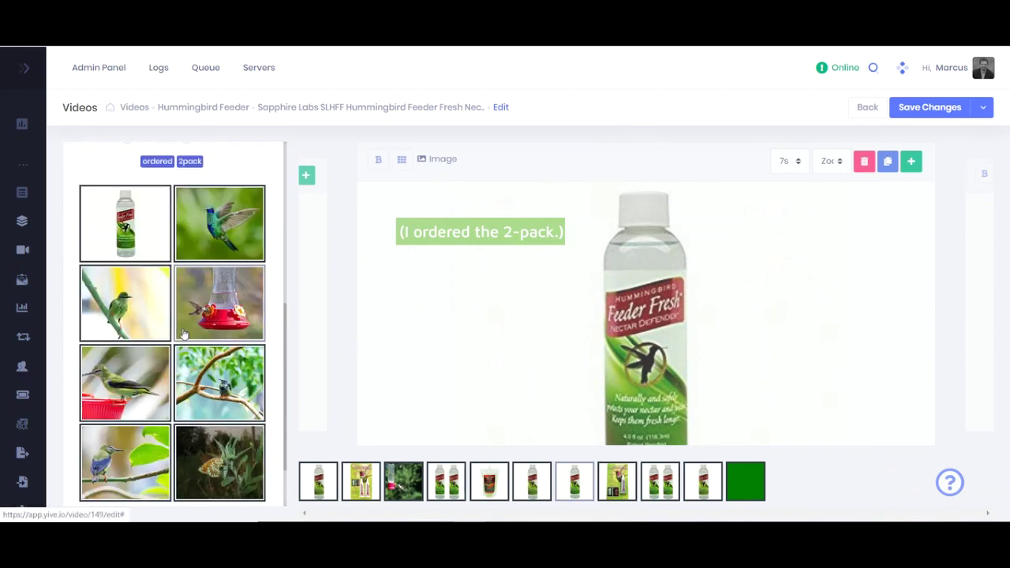
pyautogui.click(219, 304)
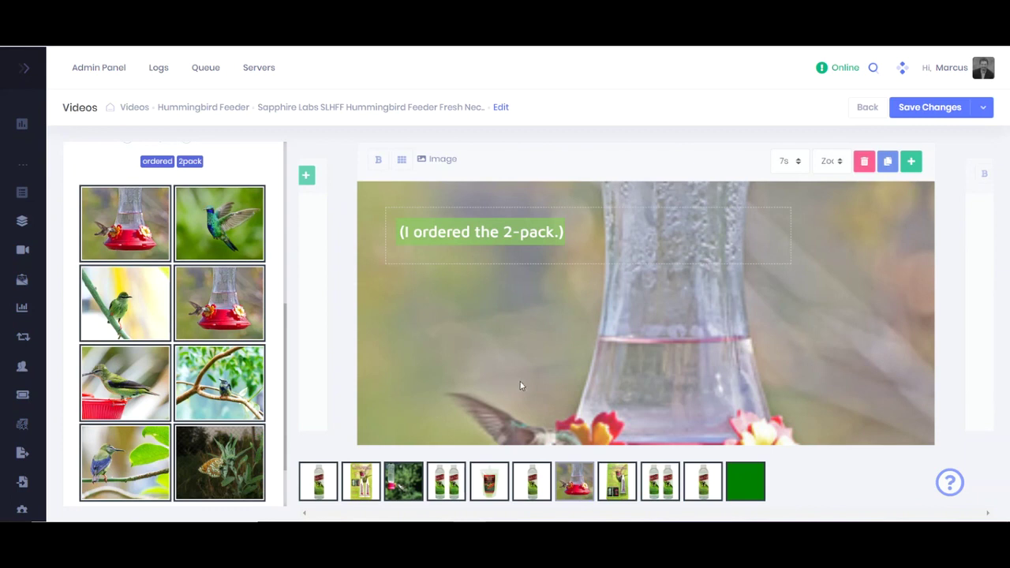
pyautogui.scroll(5, 189, 384)
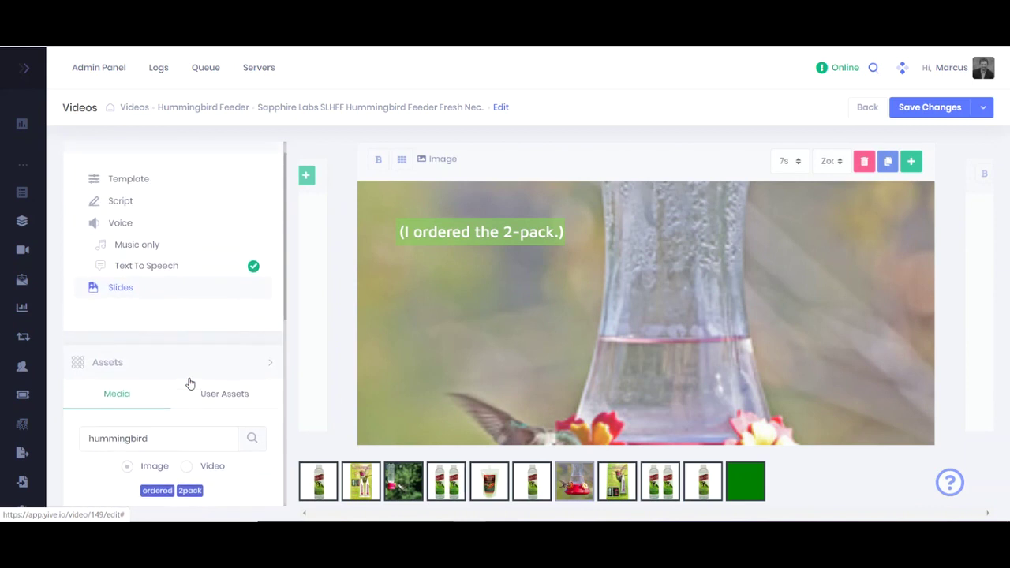
pyautogui.scroll(-2, 190, 384)
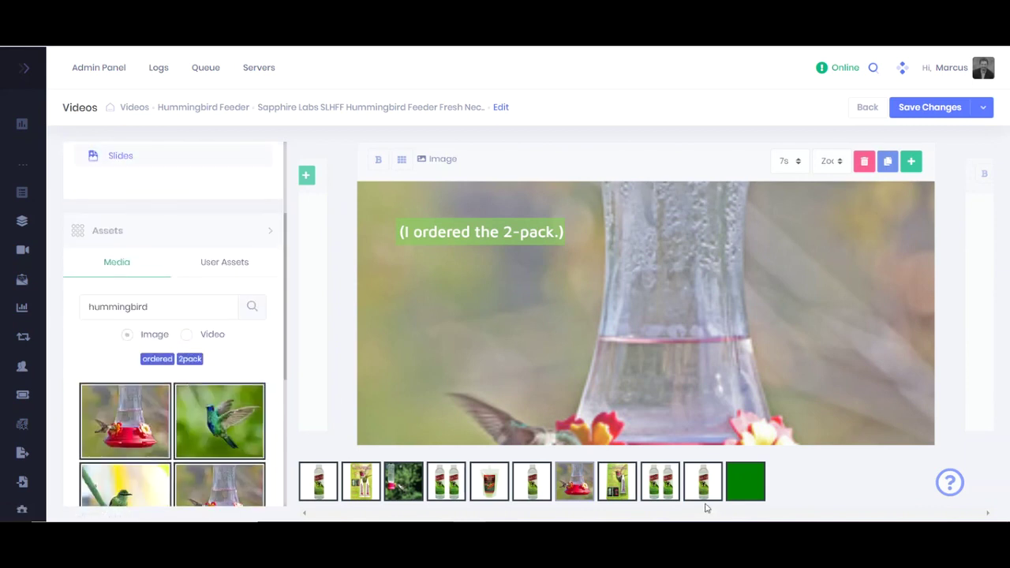
# Open the two-bottle boiling-nectar slide, drag it earlier, then return it to its place
pyautogui.click(661, 482)
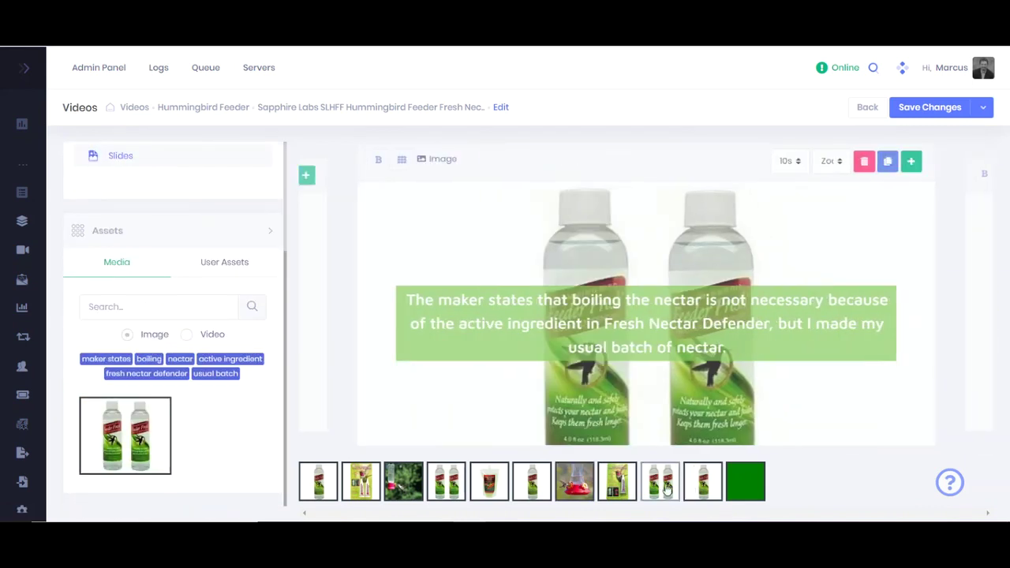
pyautogui.moveTo(667, 488); pyautogui.dragTo(575, 486)
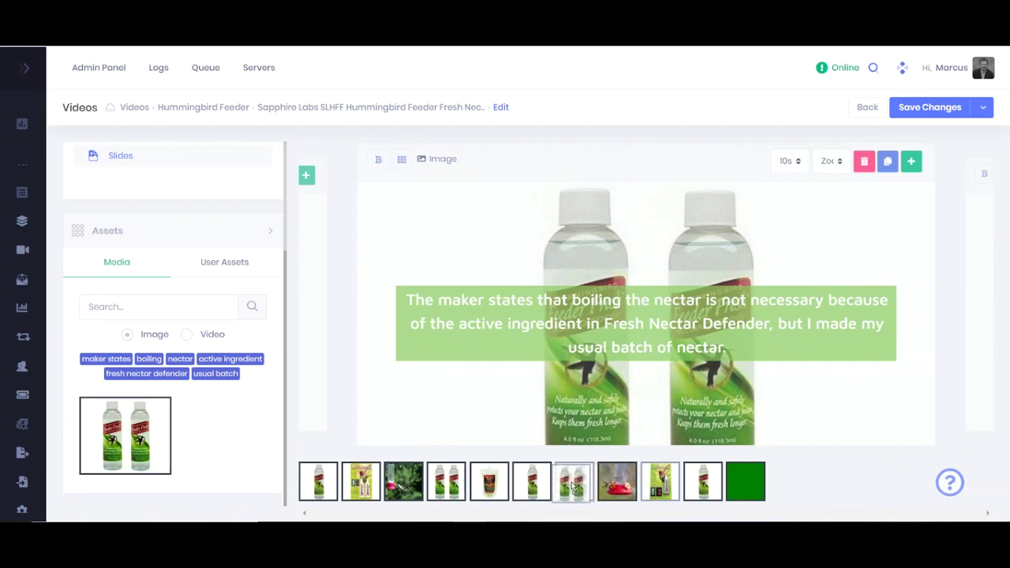
pyautogui.moveTo(575, 486); pyautogui.dragTo(660, 481)
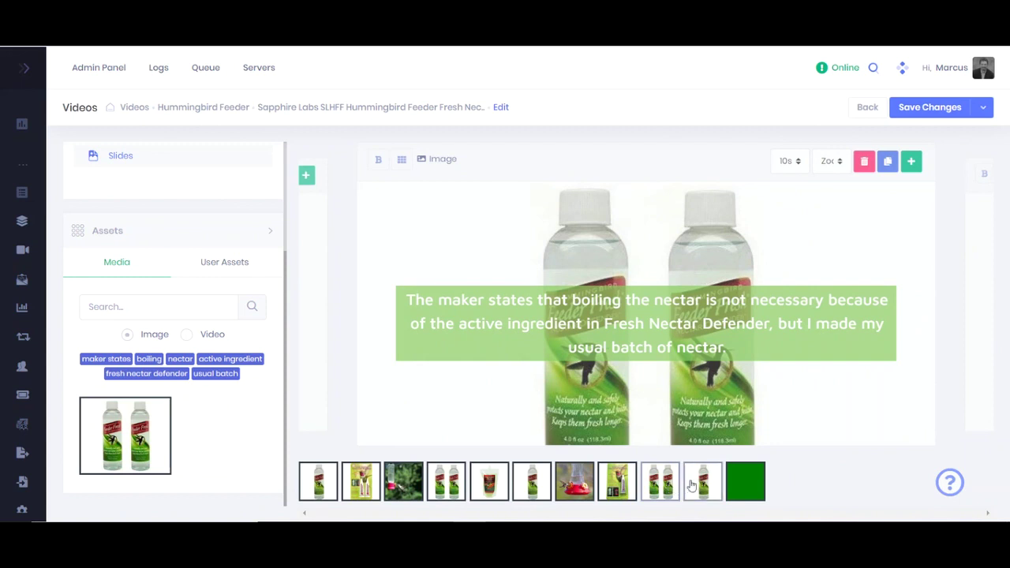
# Replace slide 10's bottle image with the hummingbird-at-red-feeder video clip
pyautogui.click(694, 485)
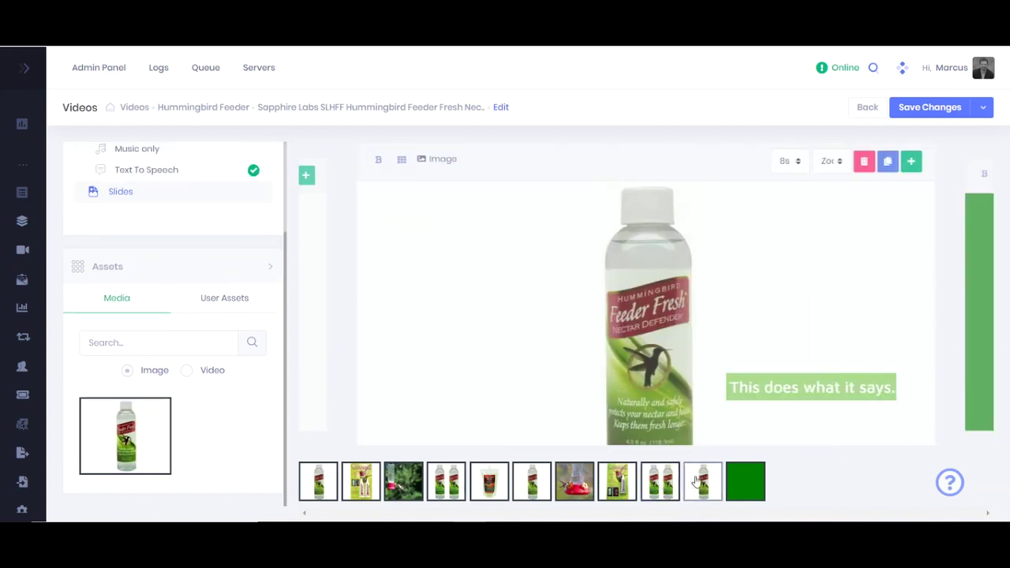
pyautogui.click(186, 370)
pyautogui.click(189, 345)
pyautogui.write('hum')
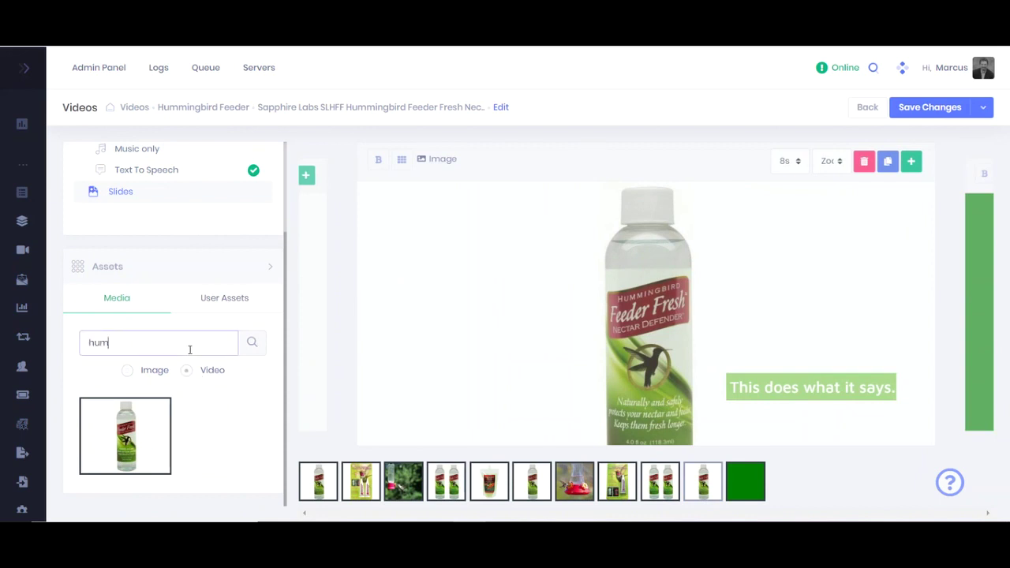
pyautogui.write('mingbird')
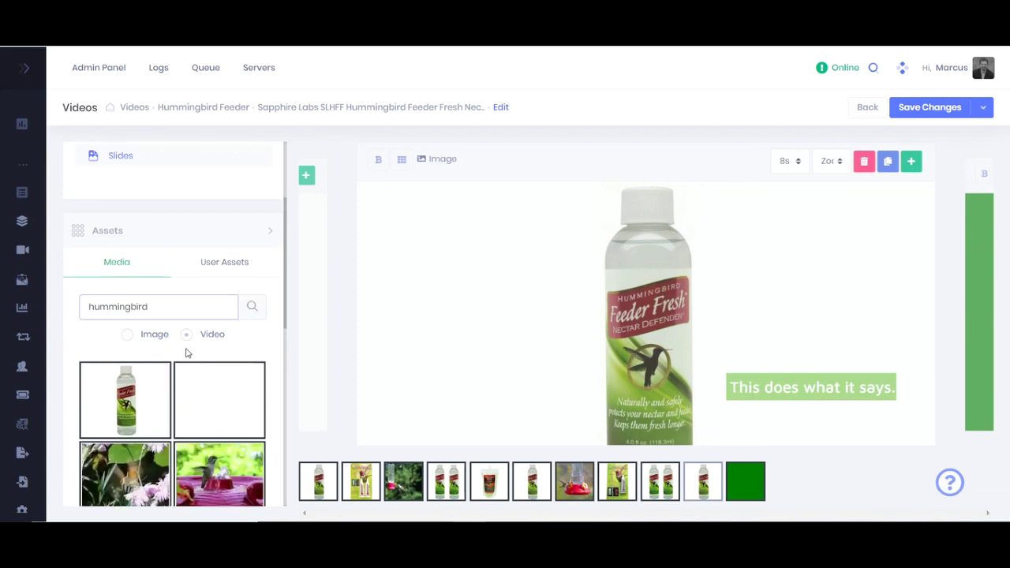
pyautogui.scroll(-3, 221, 363)
pyautogui.scroll(-2, 242, 378)
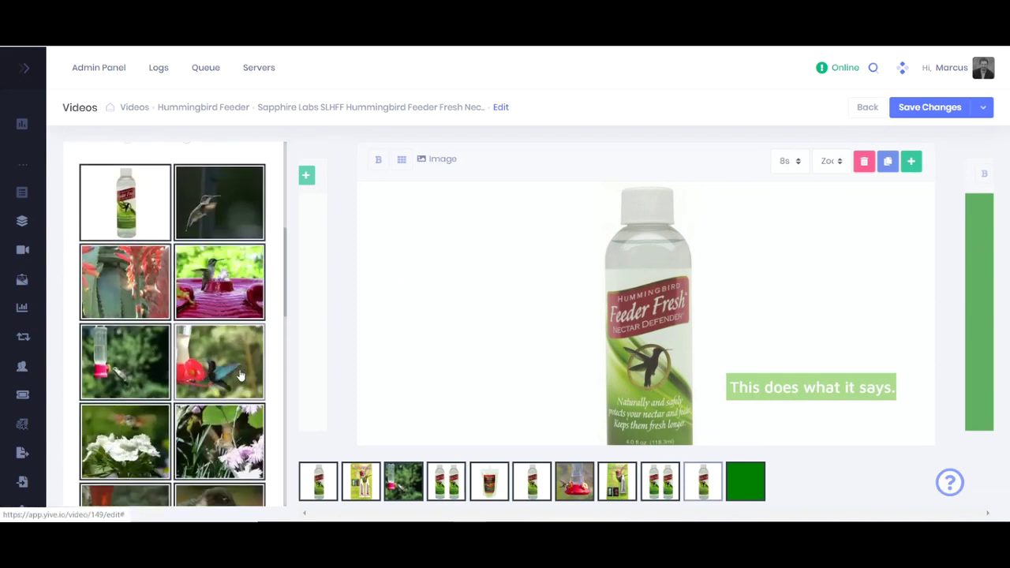
pyautogui.click(220, 361)
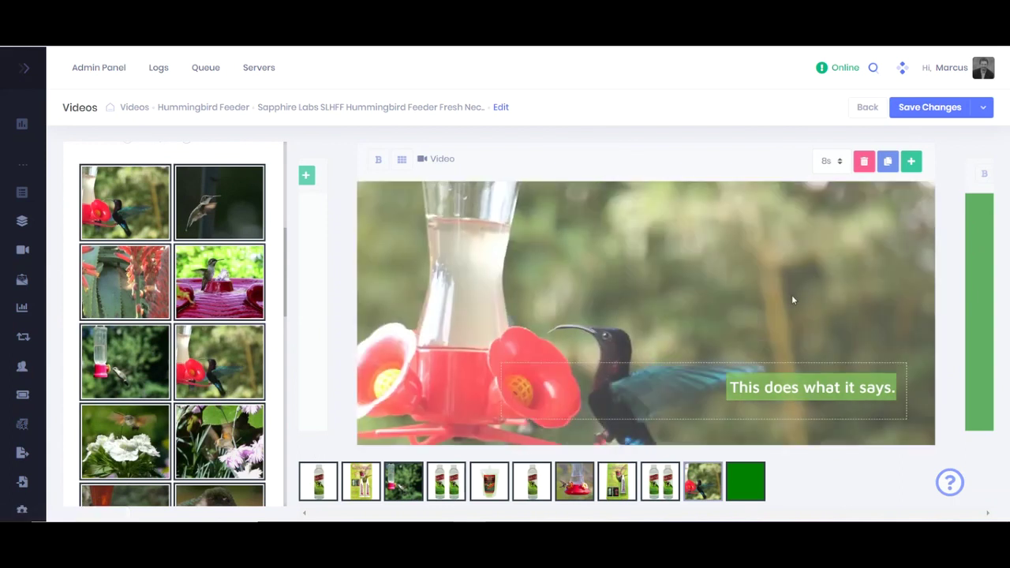
pyautogui.click(795, 468)
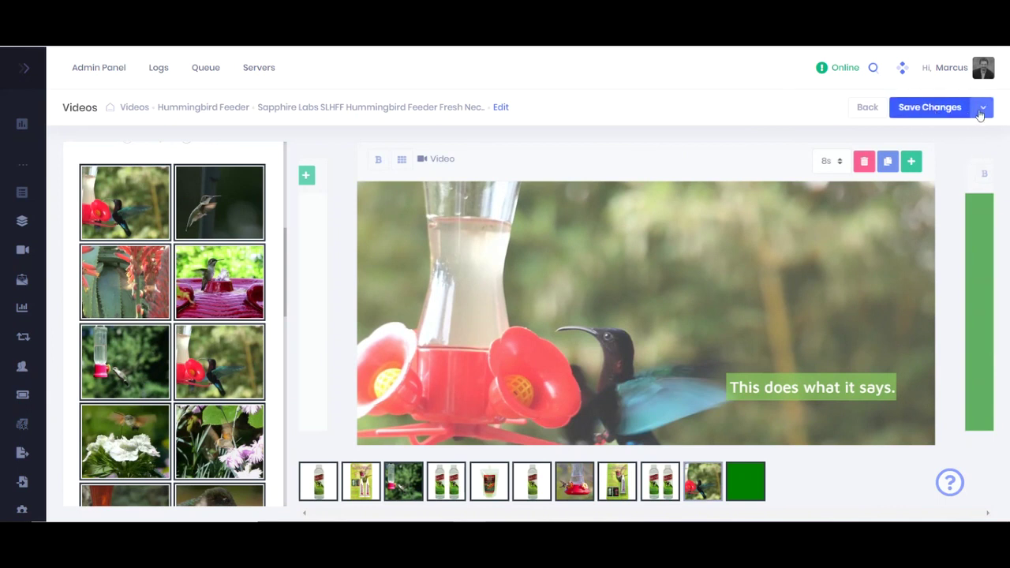
# Choose Save & Render from the Save Changes menu
pyautogui.click(986, 110)
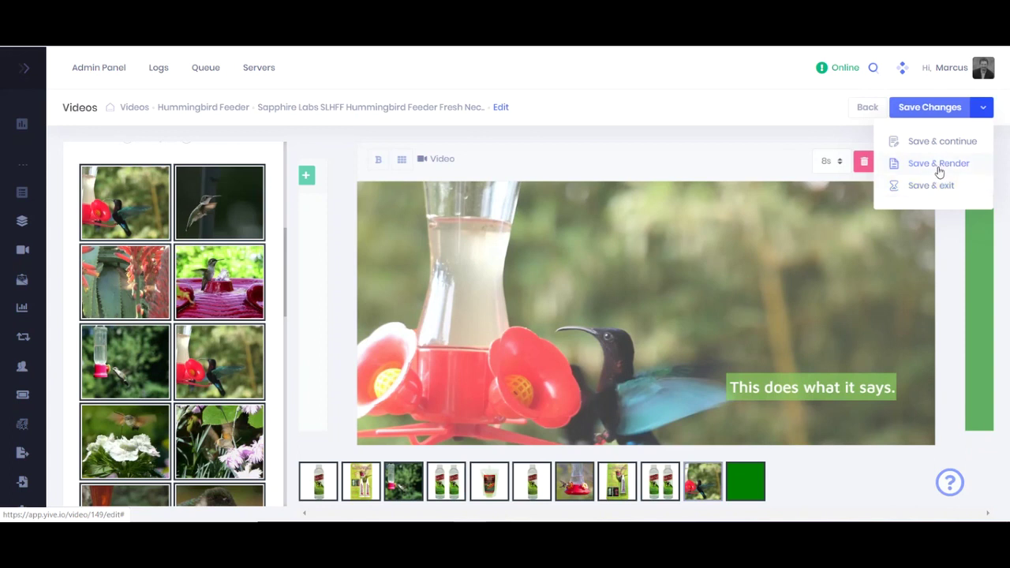
pyautogui.click(939, 172)
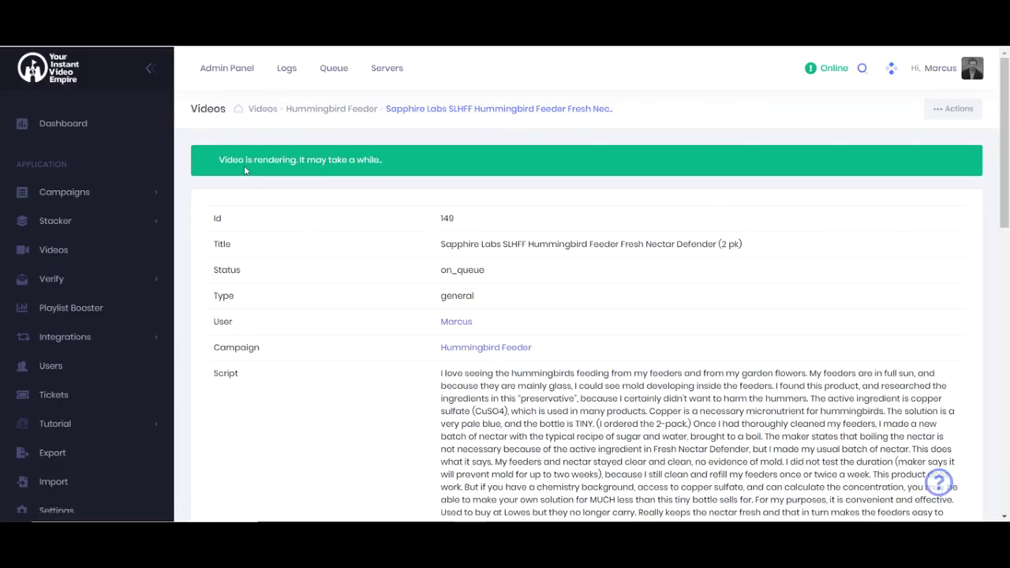
pyautogui.scroll(-1, 884, 153)
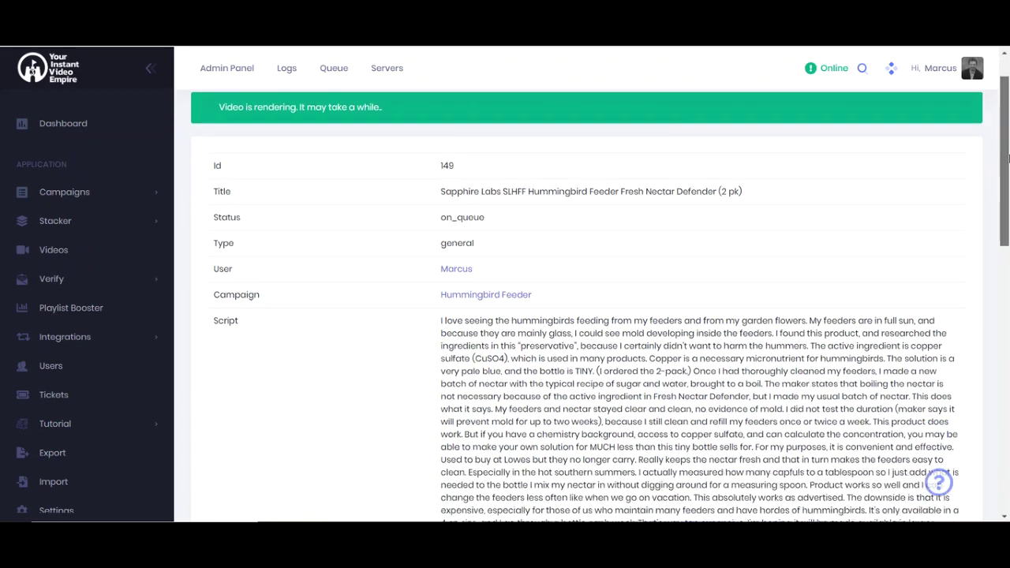
pyautogui.moveTo(1005, 158); pyautogui.dragTo(1006, 426)
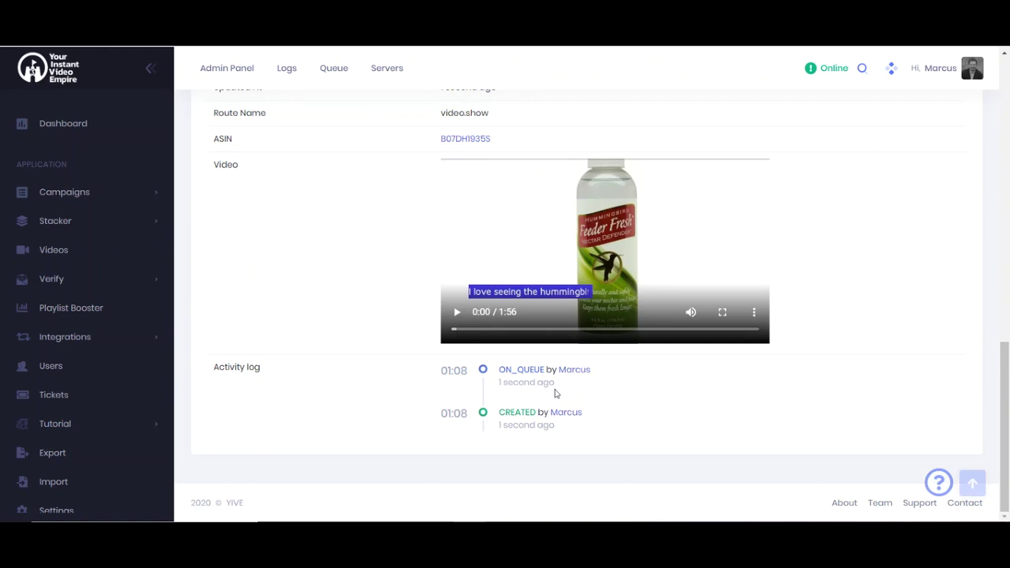
pyautogui.click(754, 312)
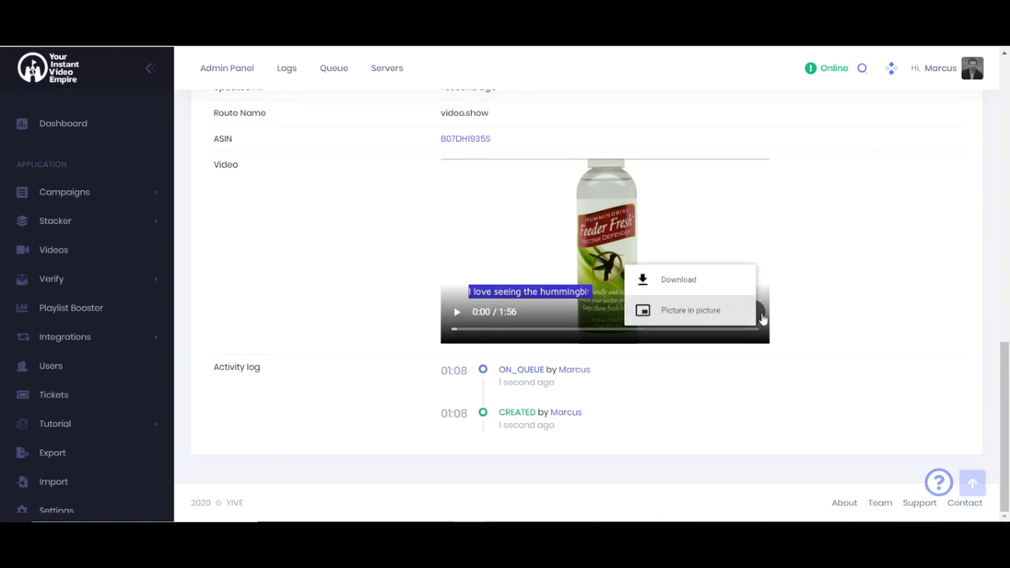
pyautogui.click(834, 313)
pyautogui.scroll(1, 892, 309)
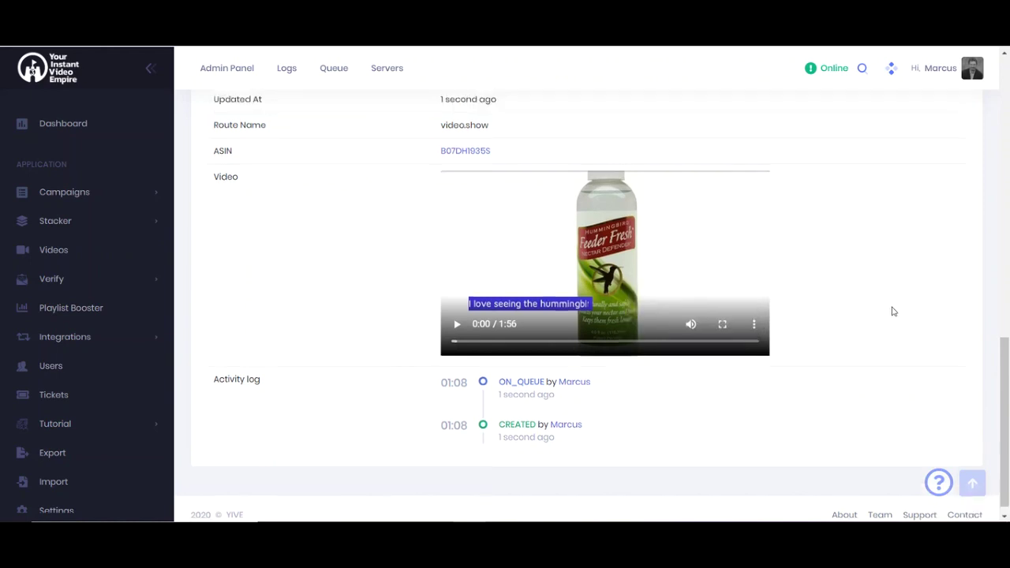
pyautogui.scroll(10, 893, 311)
pyautogui.scroll(5, 894, 311)
pyautogui.scroll(-8, 868, 316)
pyautogui.scroll(-5, 821, 328)
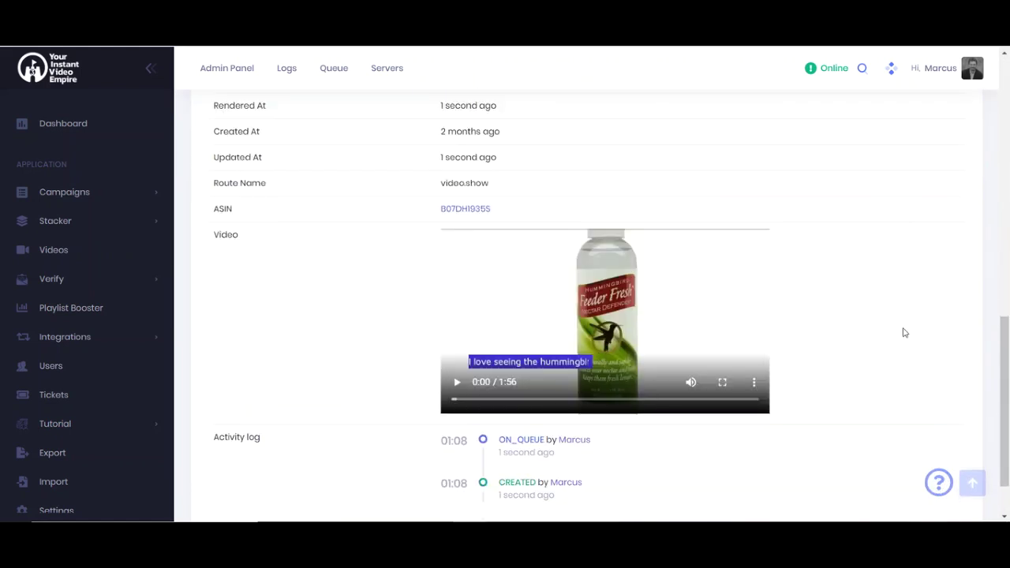
pyautogui.scroll(-3, 904, 332)
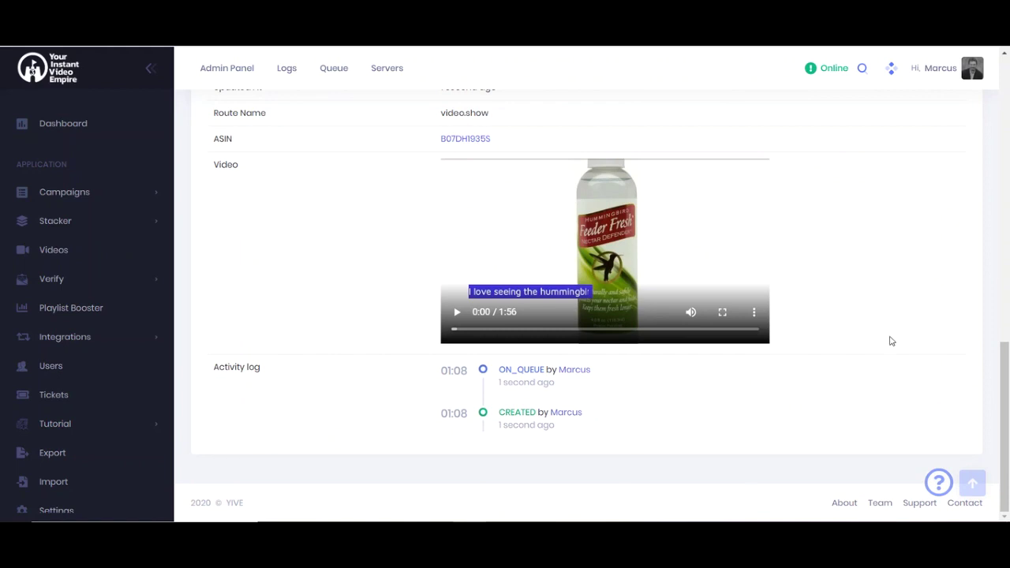
pyautogui.scroll(5, 891, 341)
pyautogui.scroll(5, 888, 347)
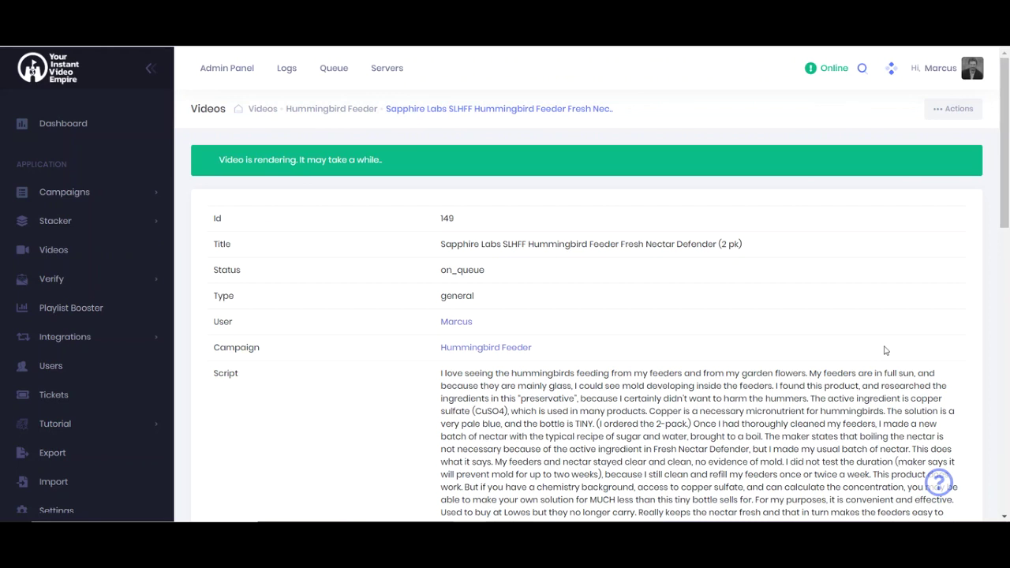
pyautogui.scroll(-10, 900, 363)
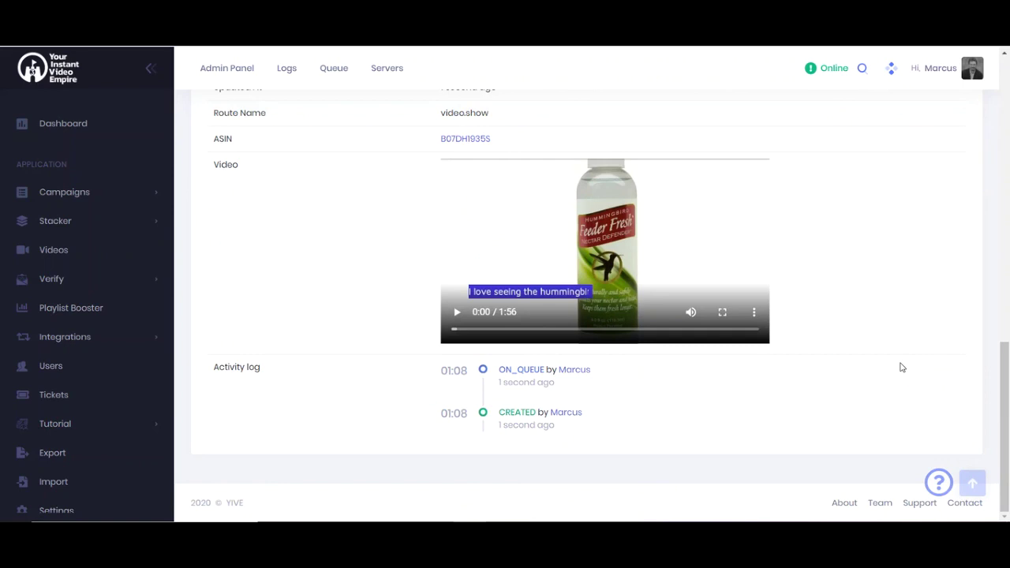
pyautogui.scroll(10, 902, 368)
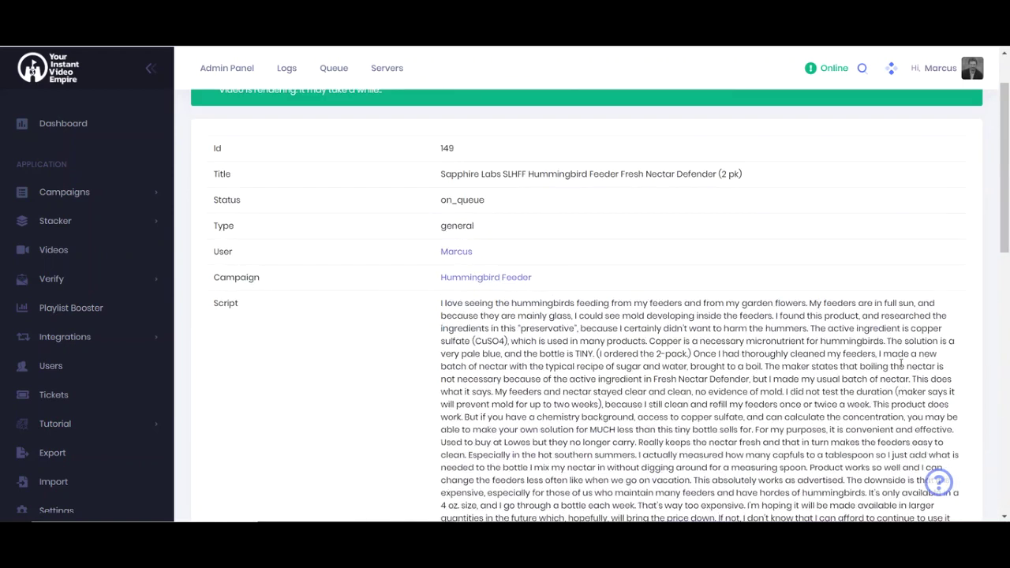